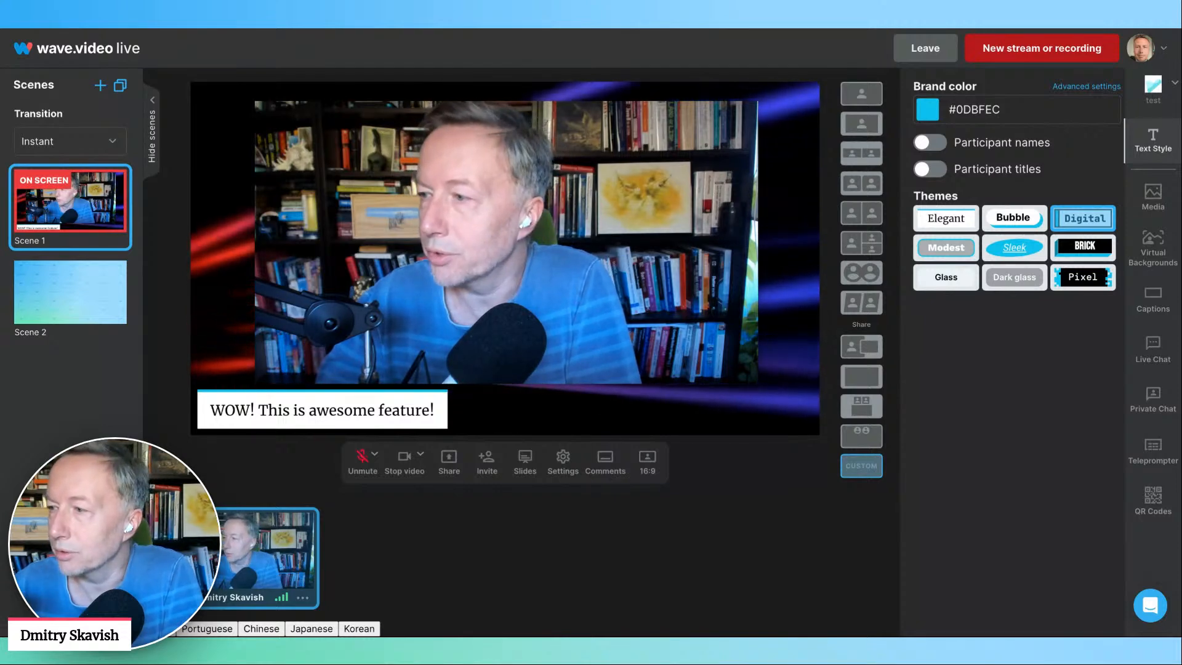
Try the light and strong blur effects on the camera's virtual background and remove the blur.
left_click(1155, 256)
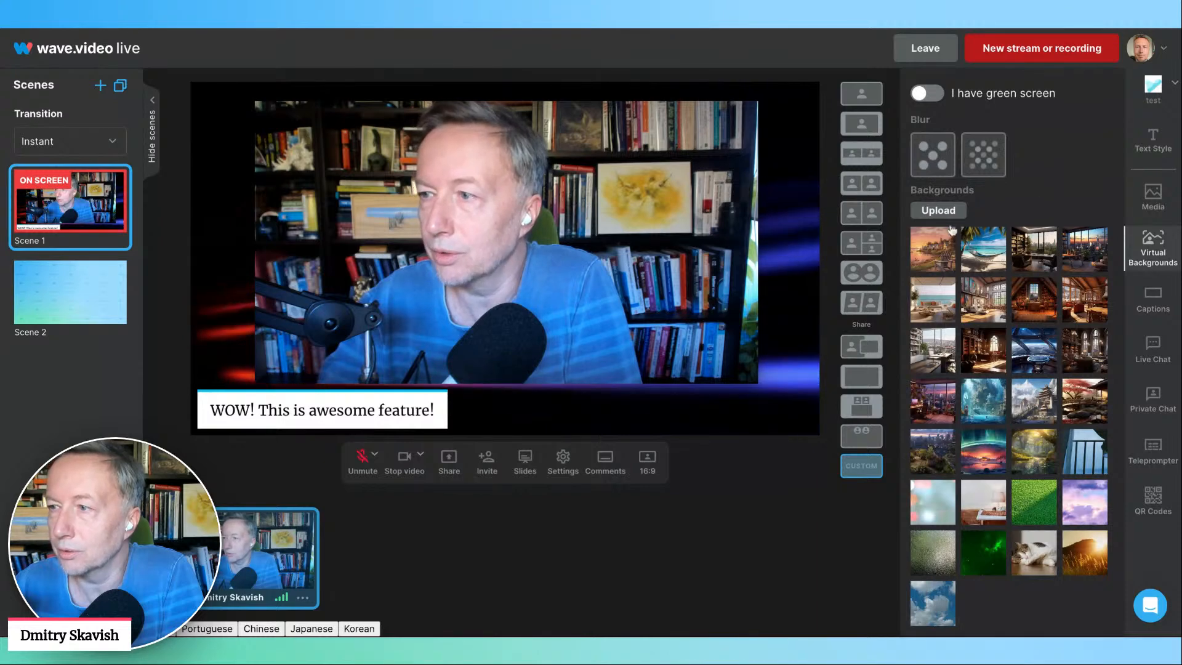
left_click(939, 160)
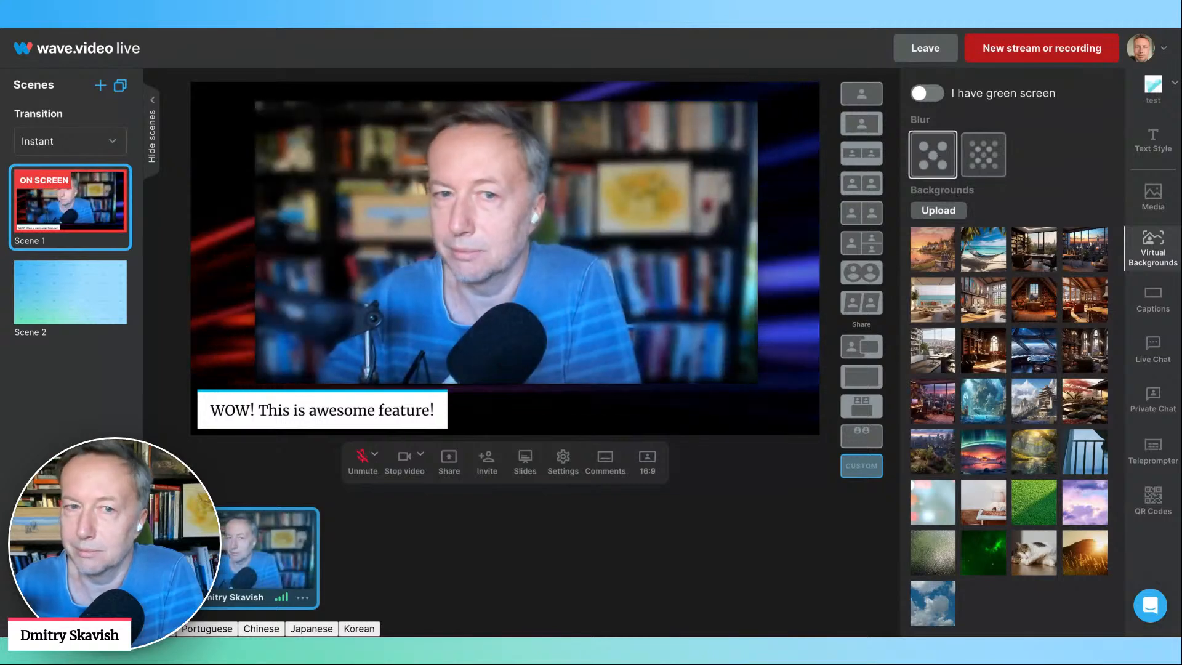
left_click(985, 161)
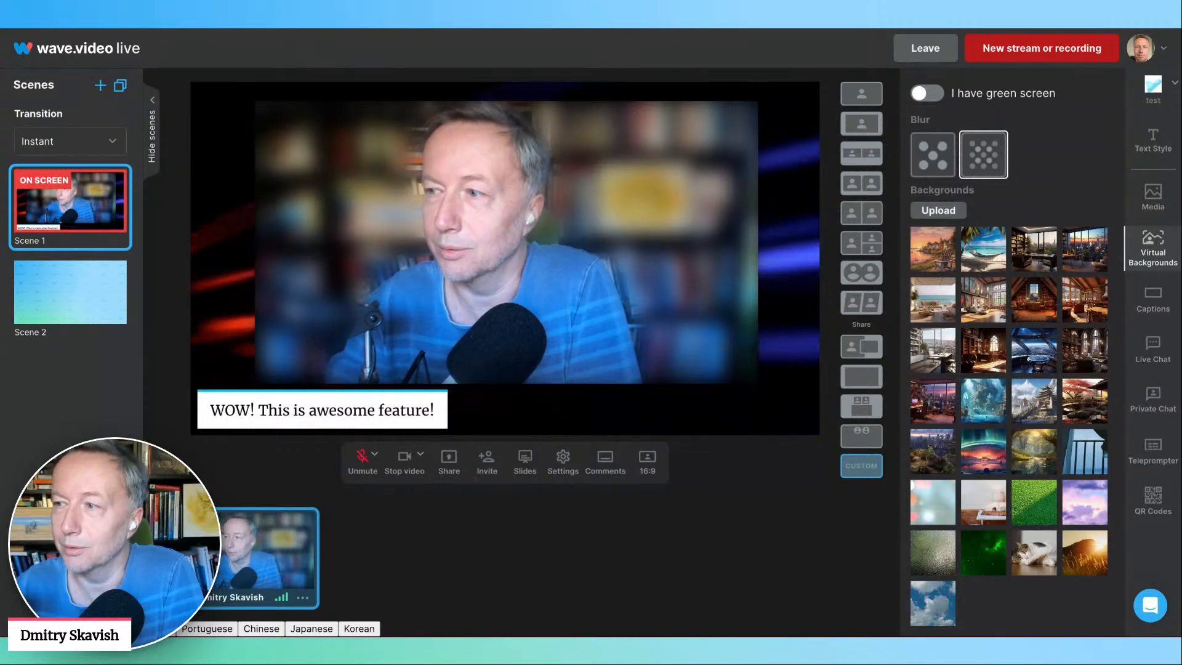
left_click(983, 155)
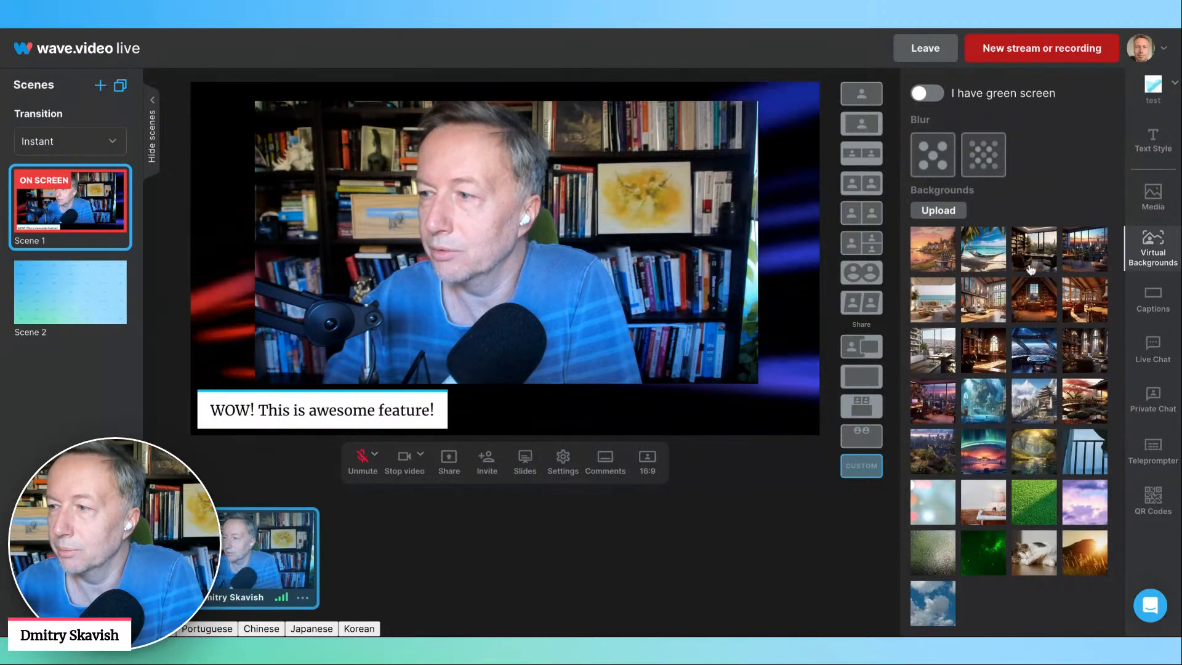
Preview virtual backgrounds such as the seaside sunset, skyline library, attic, green nebula and cat, and apply the palm beach background.
left_click(938, 255)
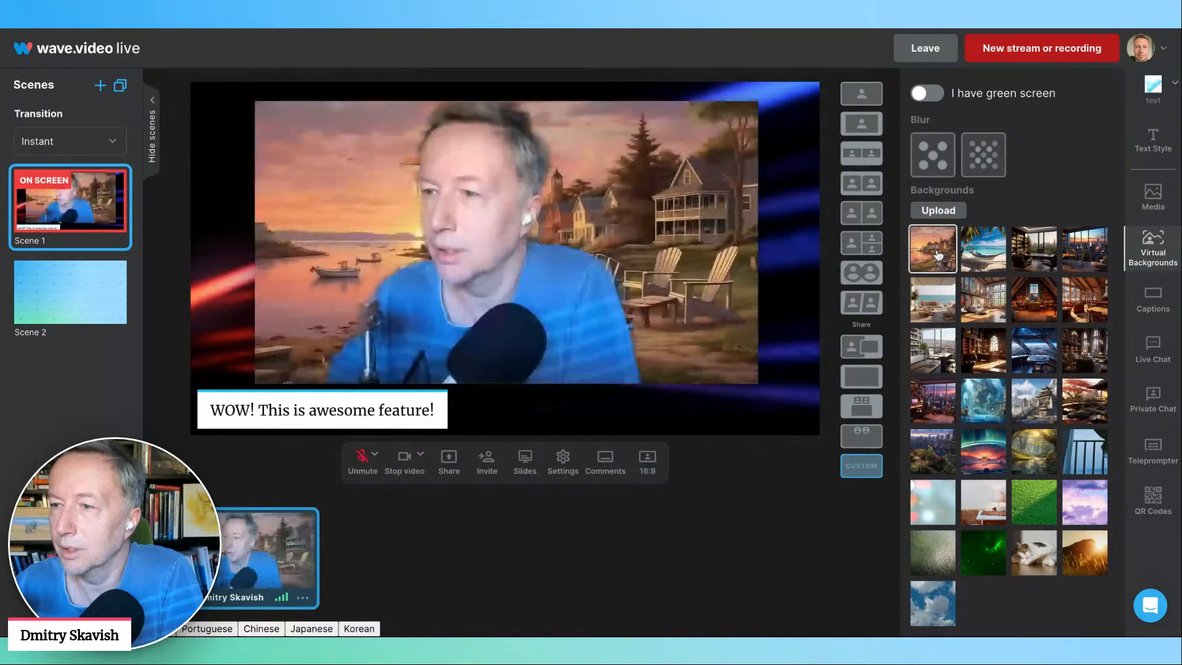
left_click(979, 255)
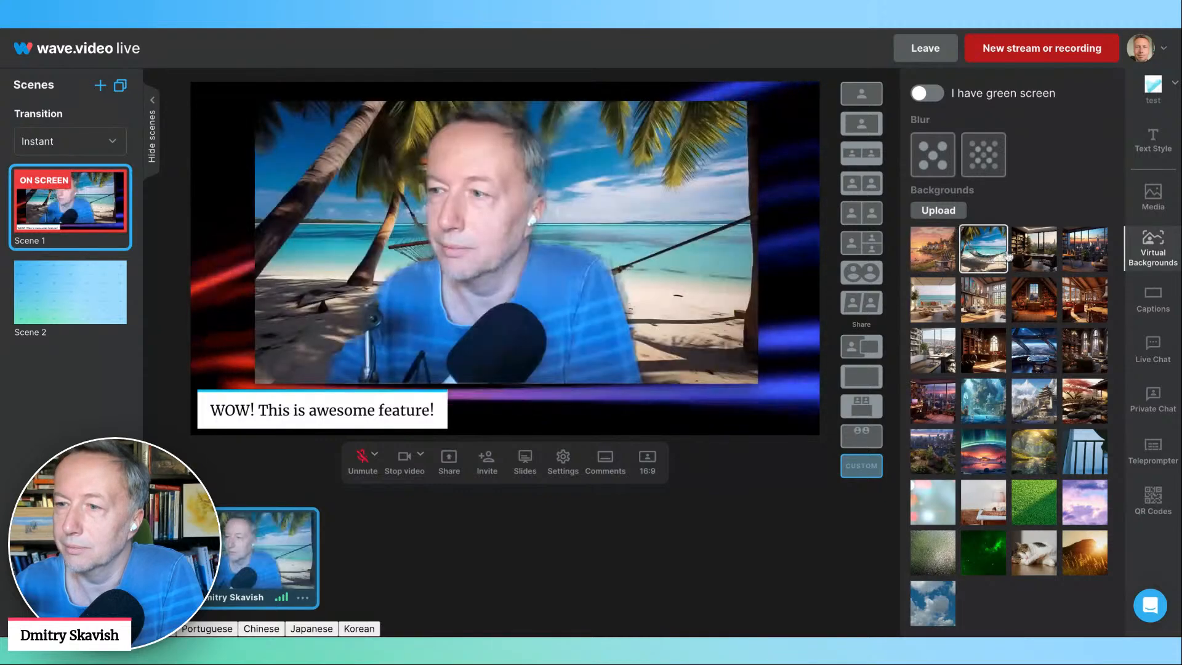
left_click(1030, 254)
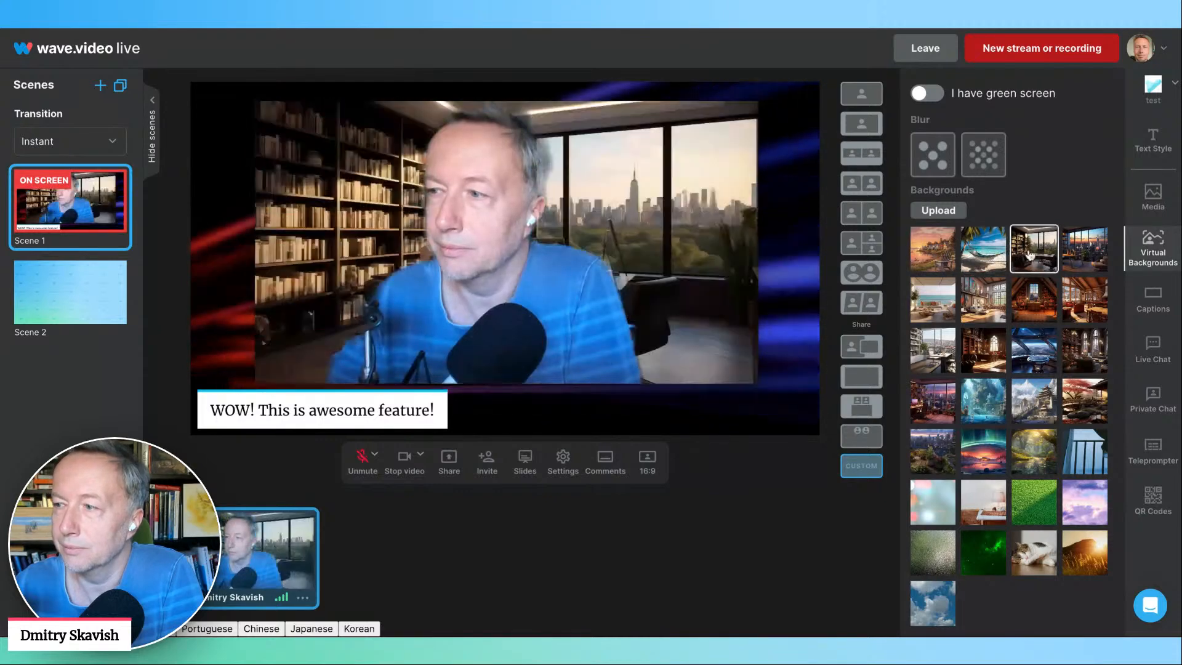
left_click(1085, 249)
left_click(1033, 302)
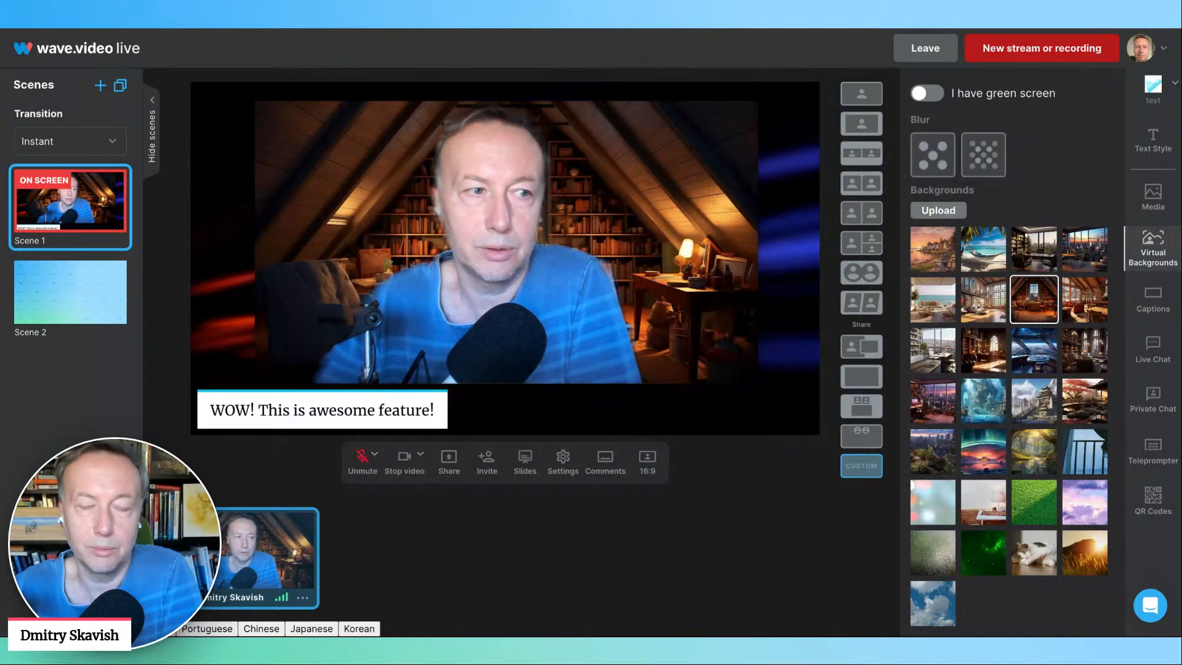
left_click(985, 557)
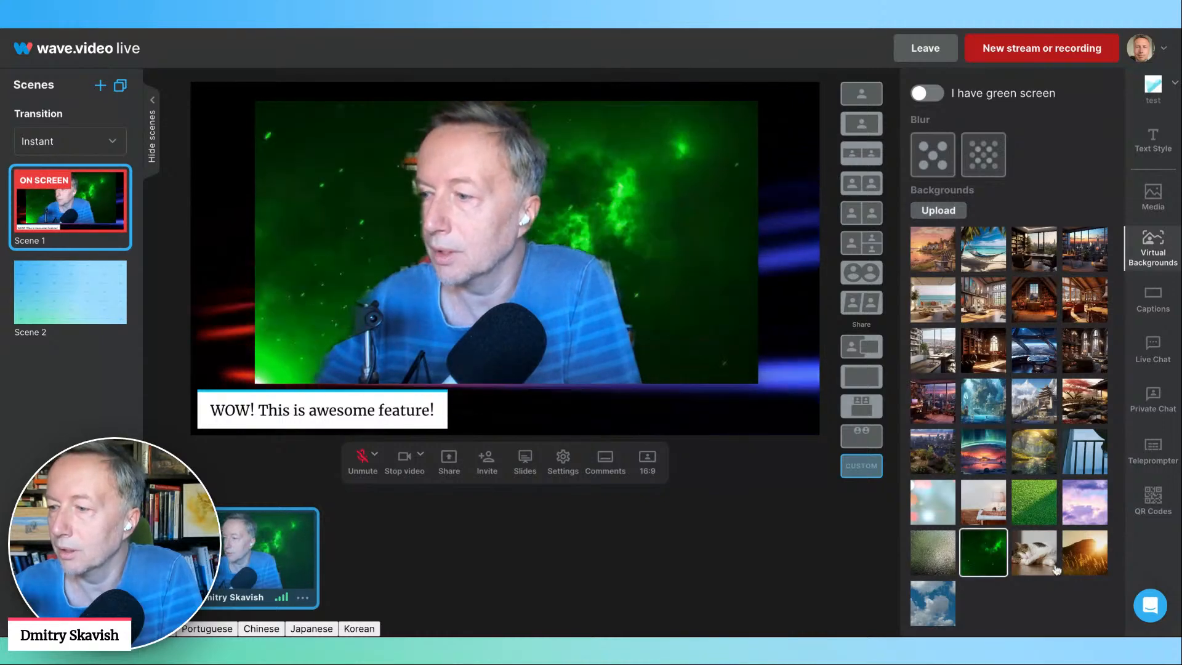
left_click(1039, 557)
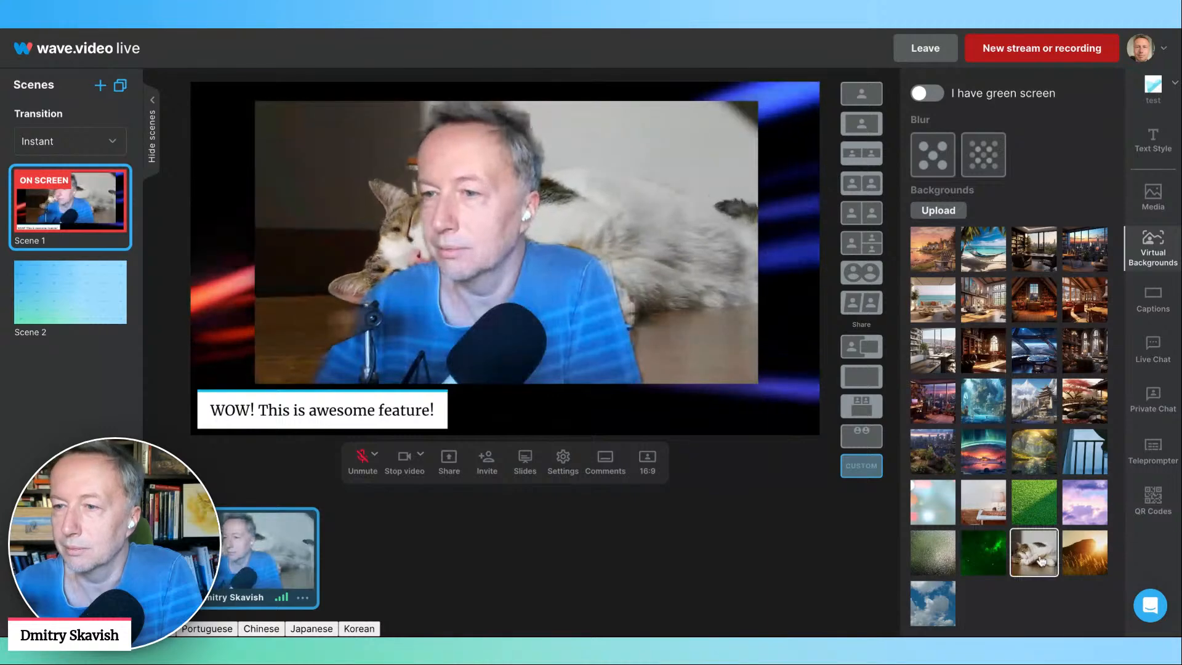
left_click(1088, 558)
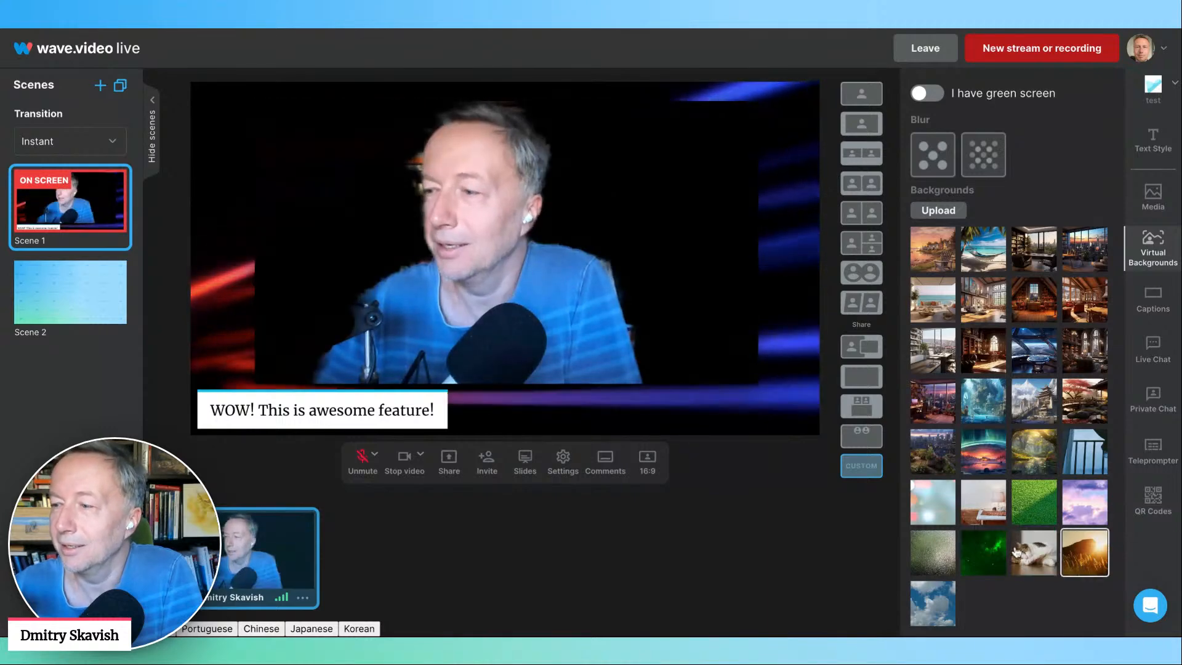
left_click(982, 253)
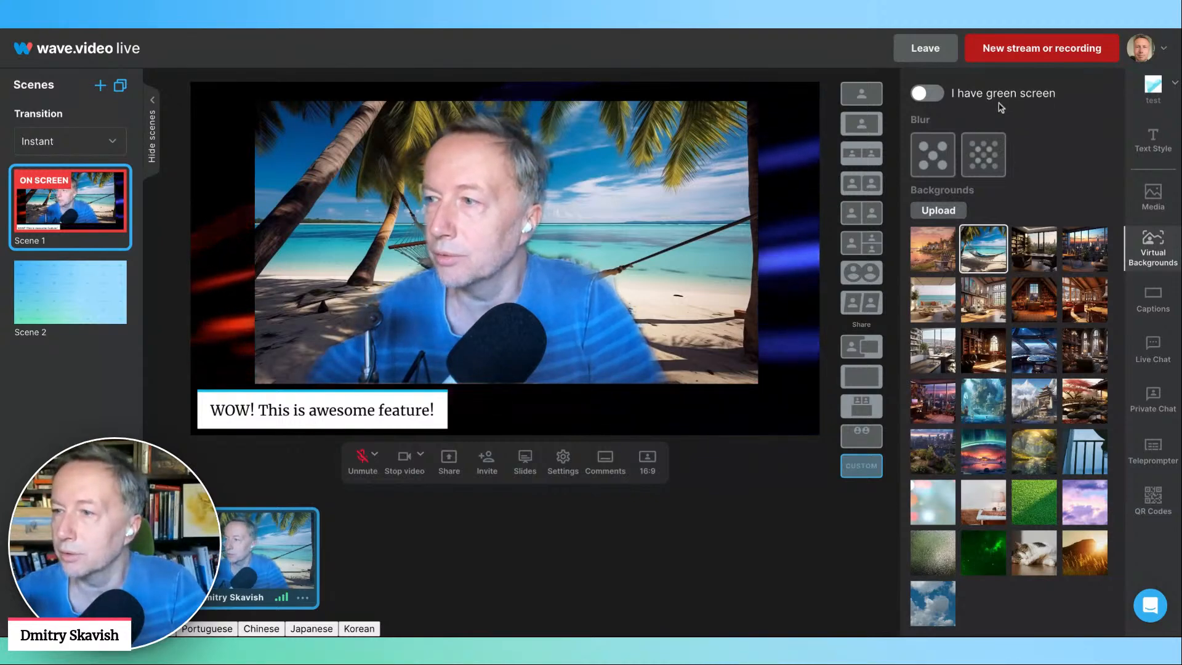
Try the green screen option with key colour #0FF50F and turn the option off.
left_click(934, 95)
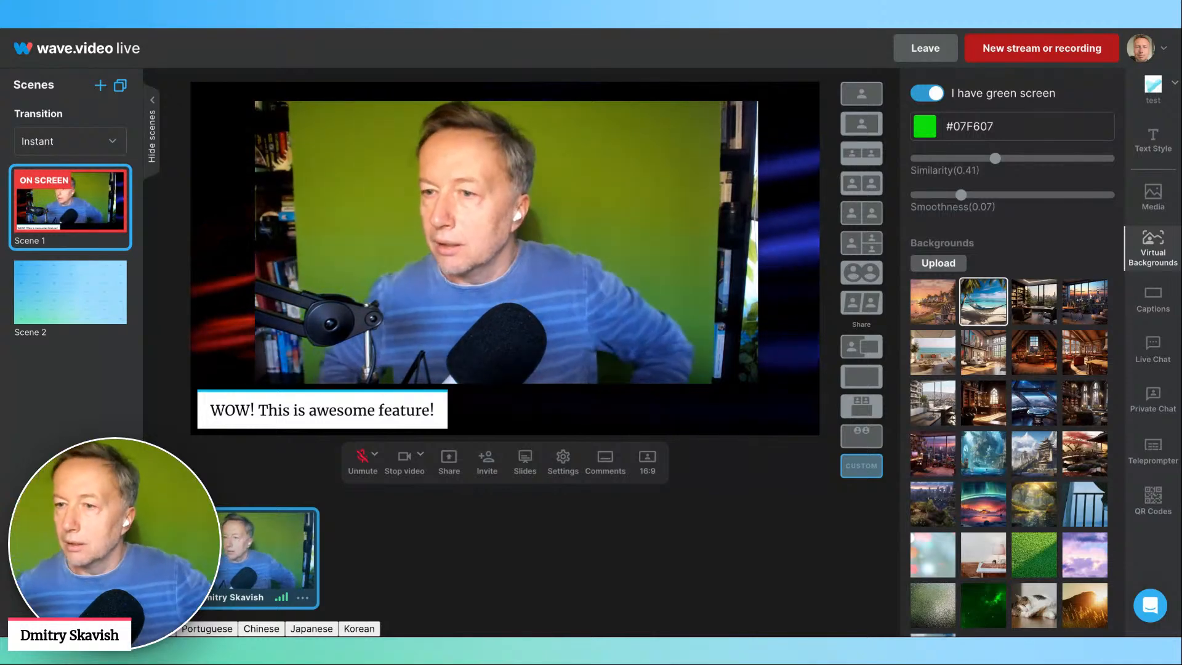
left_click(928, 127)
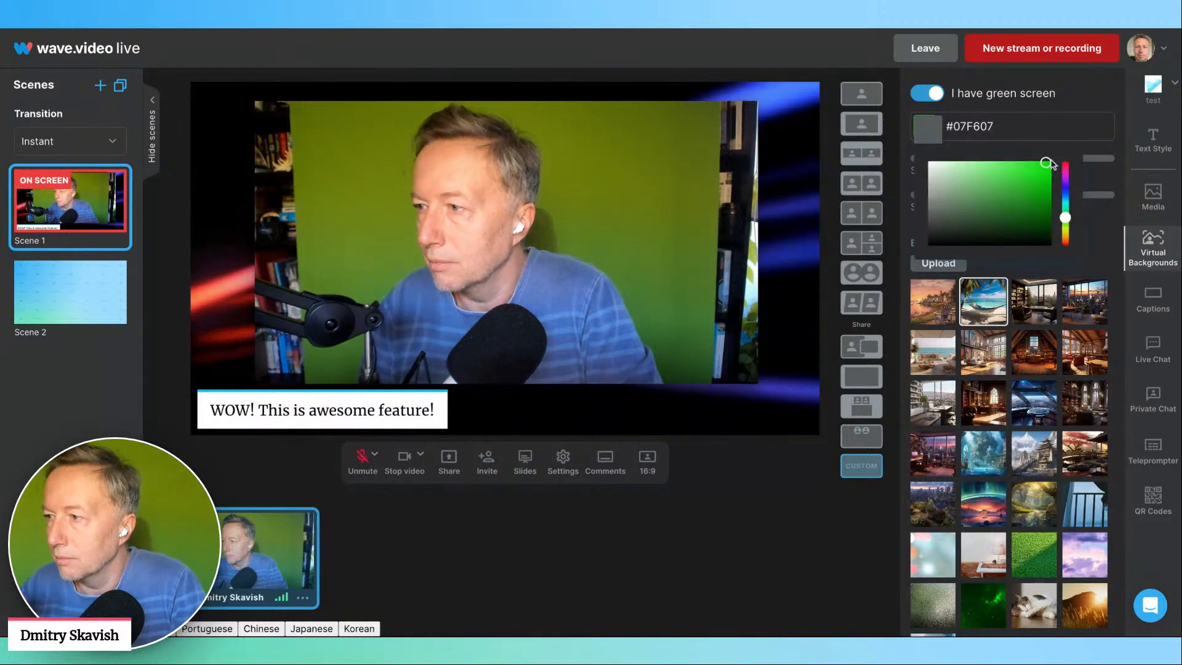
left_click(1040, 93)
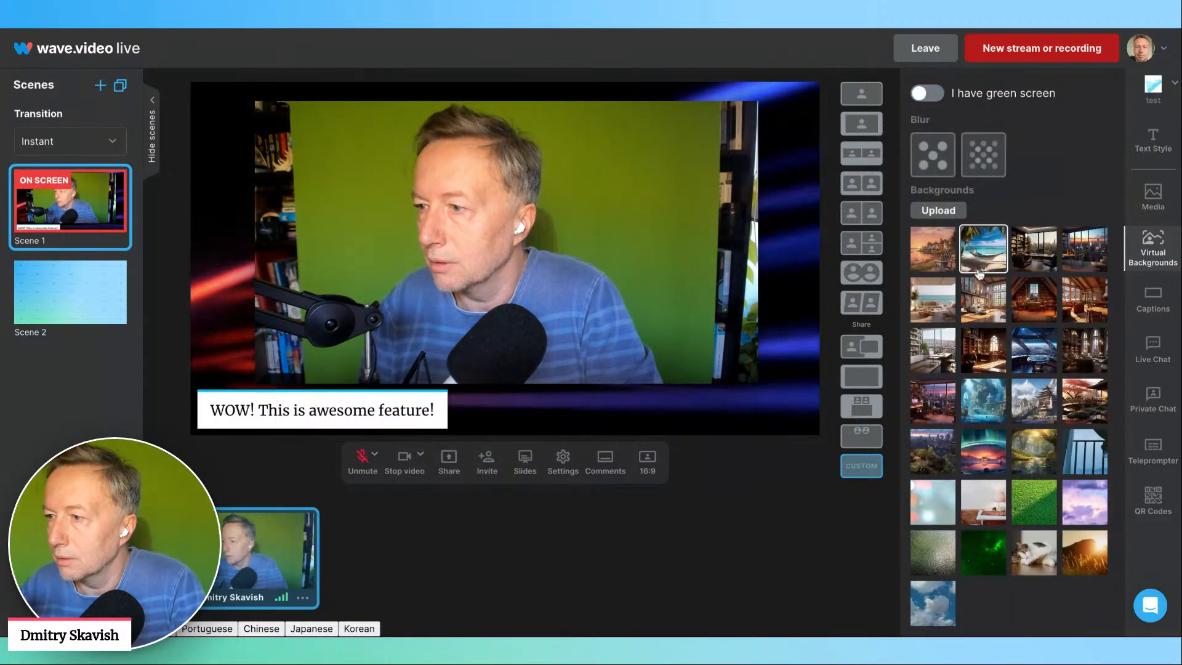
Preview the seaside sunset background, toggle the green screen option on and off for comparison, and apply the palm beach background.
left_click(932, 249)
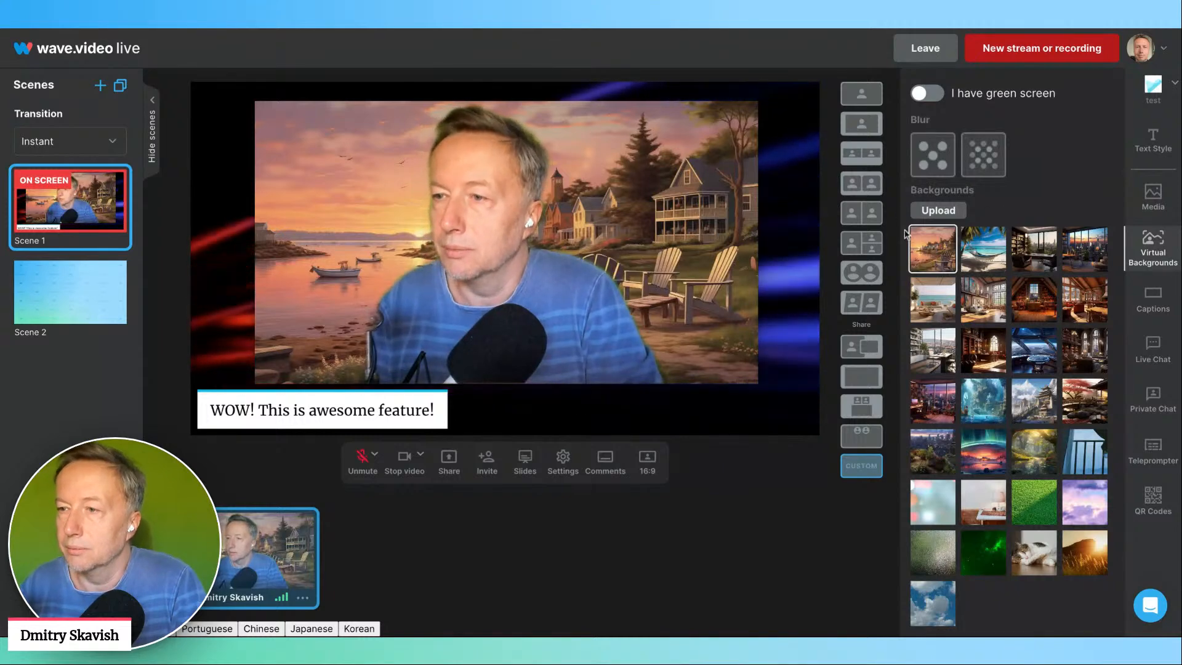
mouse_move(672, 224)
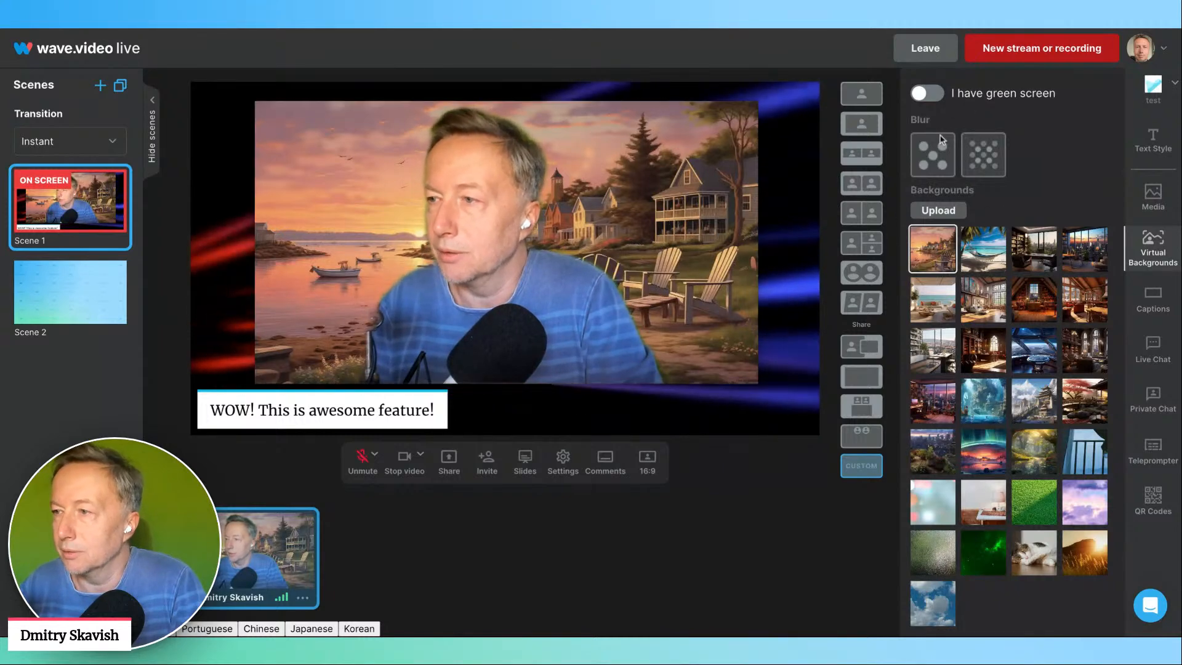
left_click(927, 93)
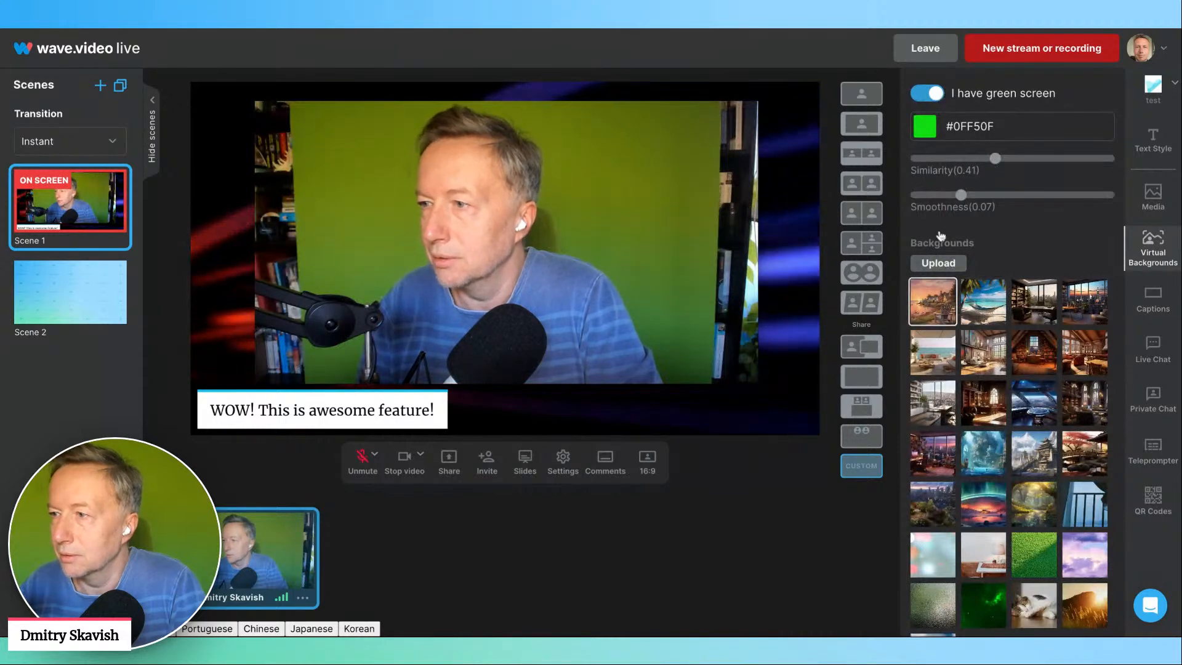
left_click(929, 94)
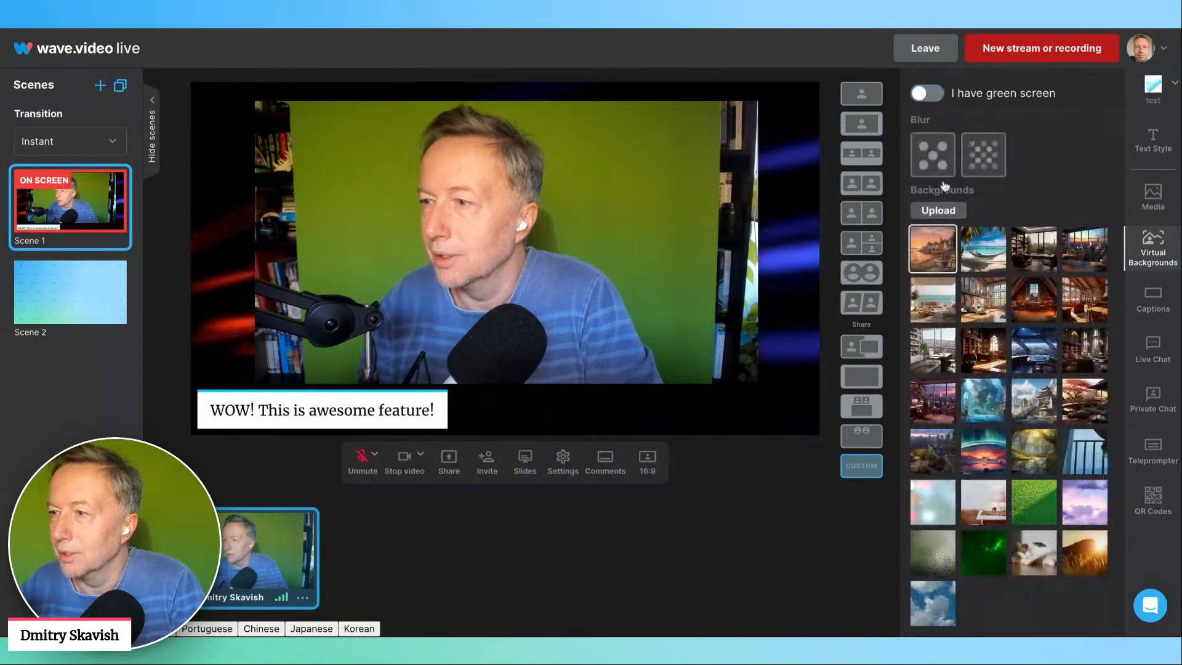
left_click(991, 248)
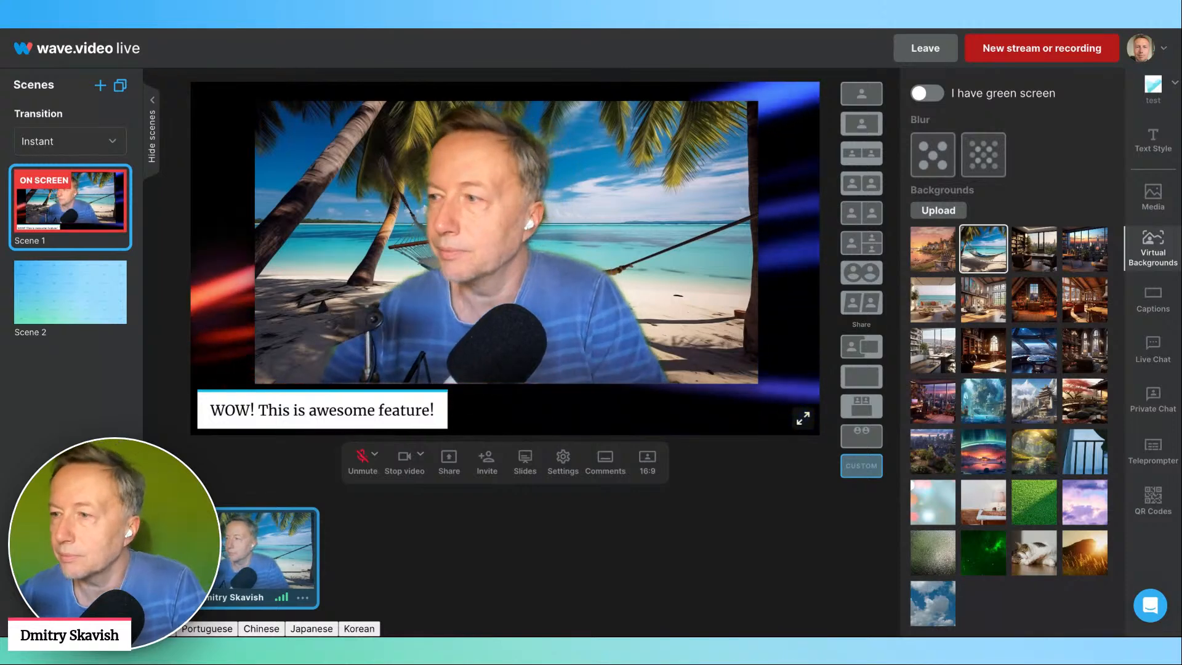
mouse_move(625, 259)
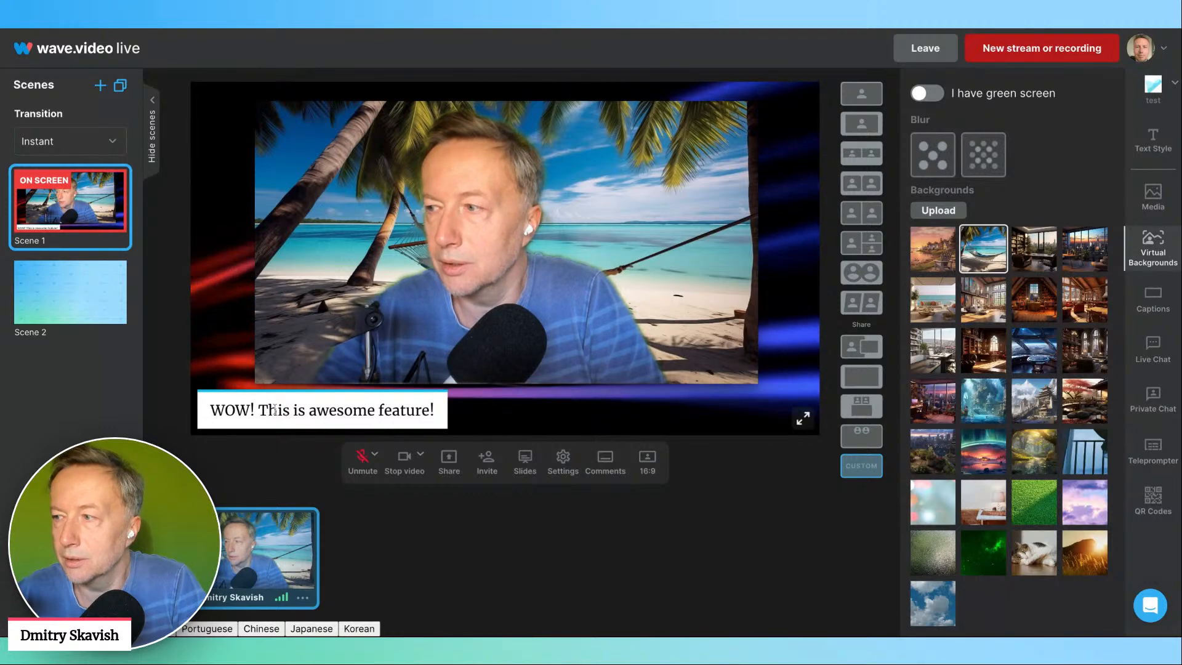
Show the example viewer message from the live chat in the stream and highlight the words "example of live viewer".
left_click(1153, 351)
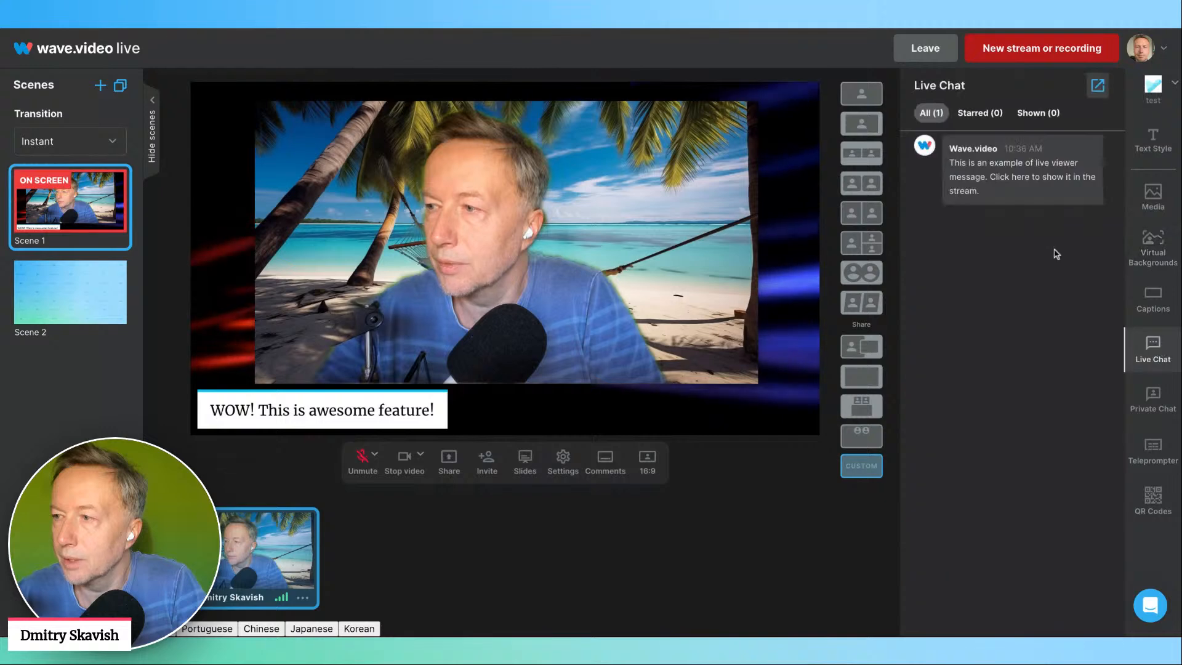
left_click(1034, 175)
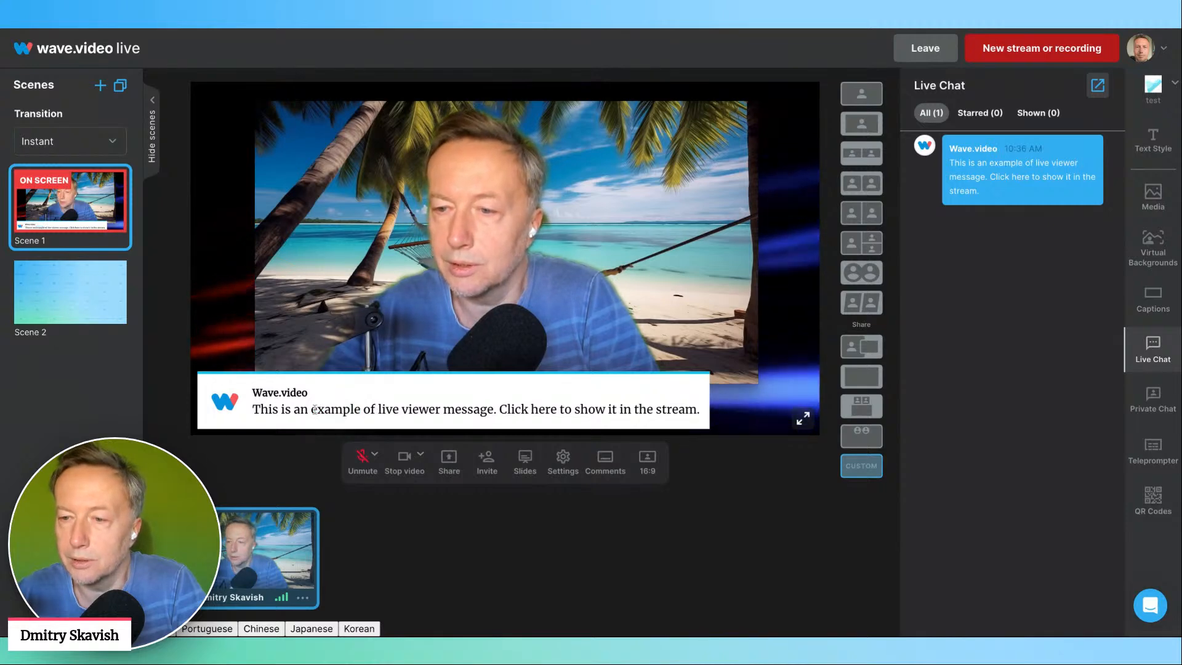
left_click_drag(314, 409, 442, 409)
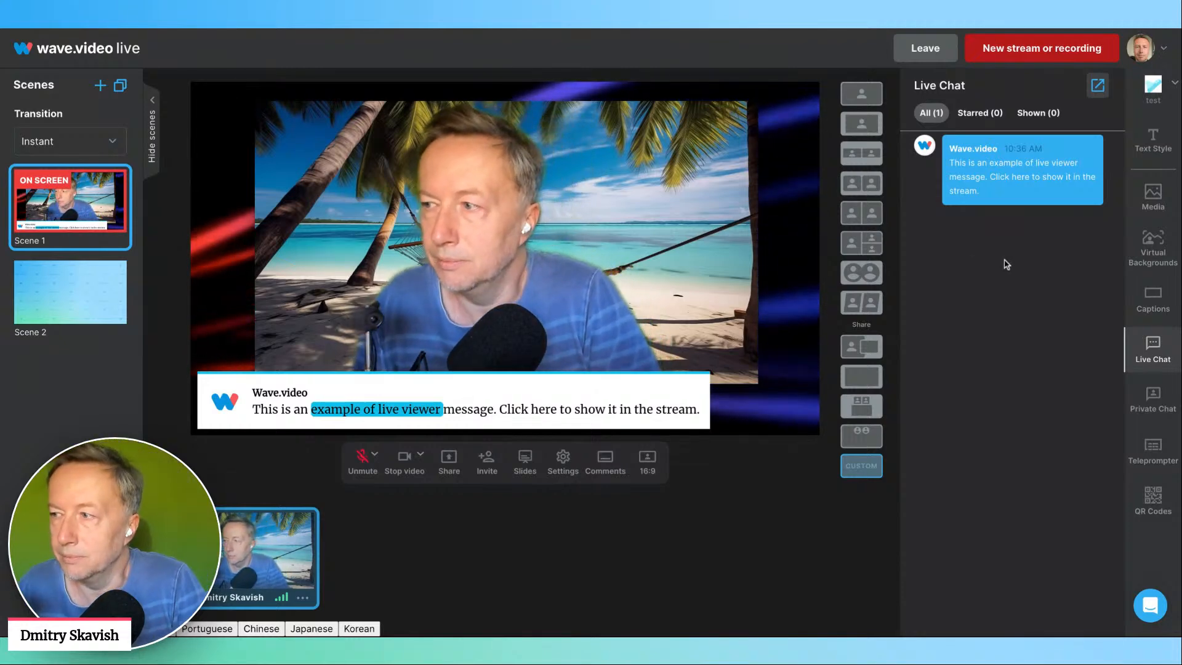
Preview the text style themes on the displayed message, from Bubble and Brick to Glass and Pixel, and apply the Elegant theme.
left_click(1157, 157)
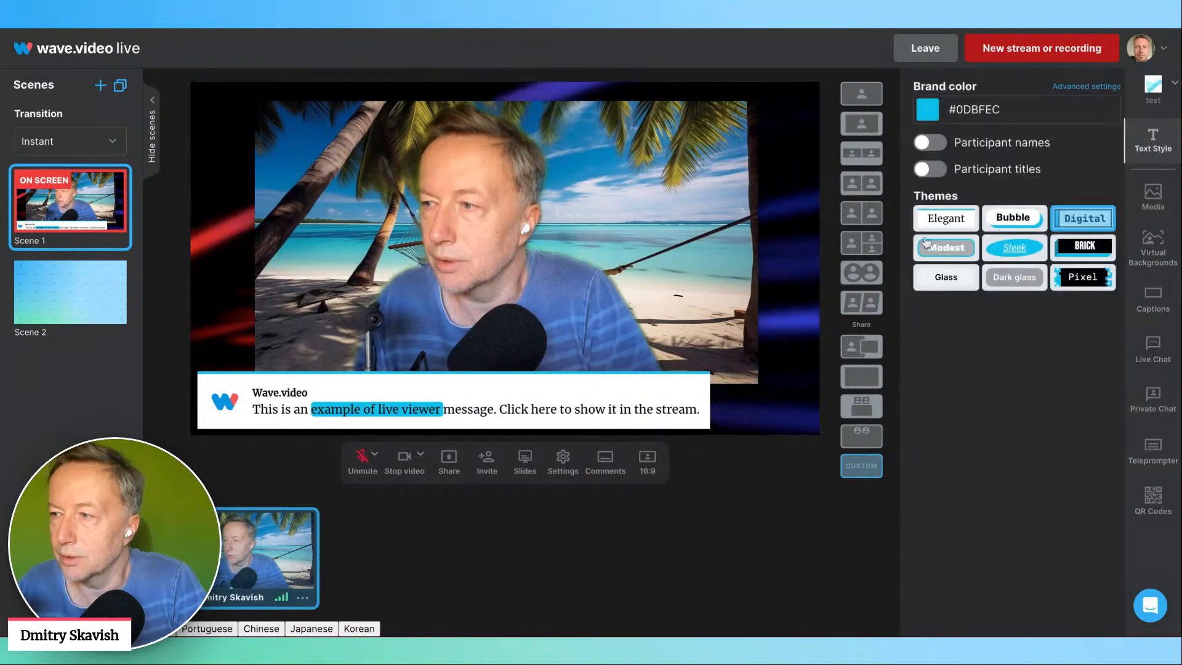
left_click(1014, 227)
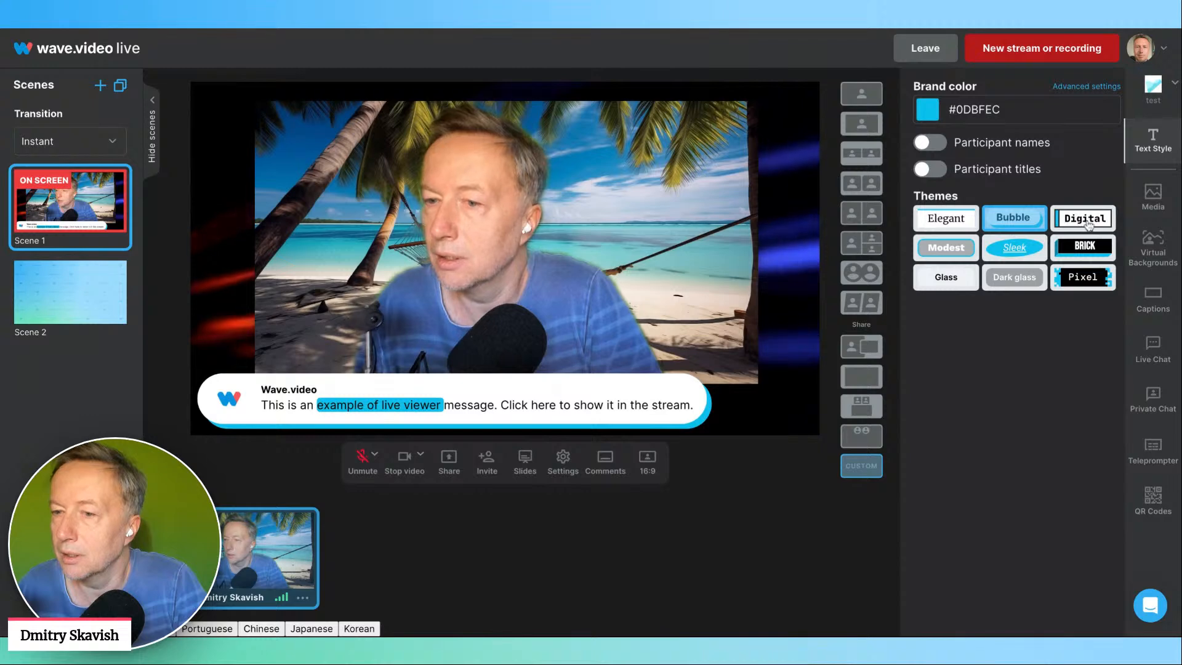
left_click(1087, 223)
left_click(1077, 248)
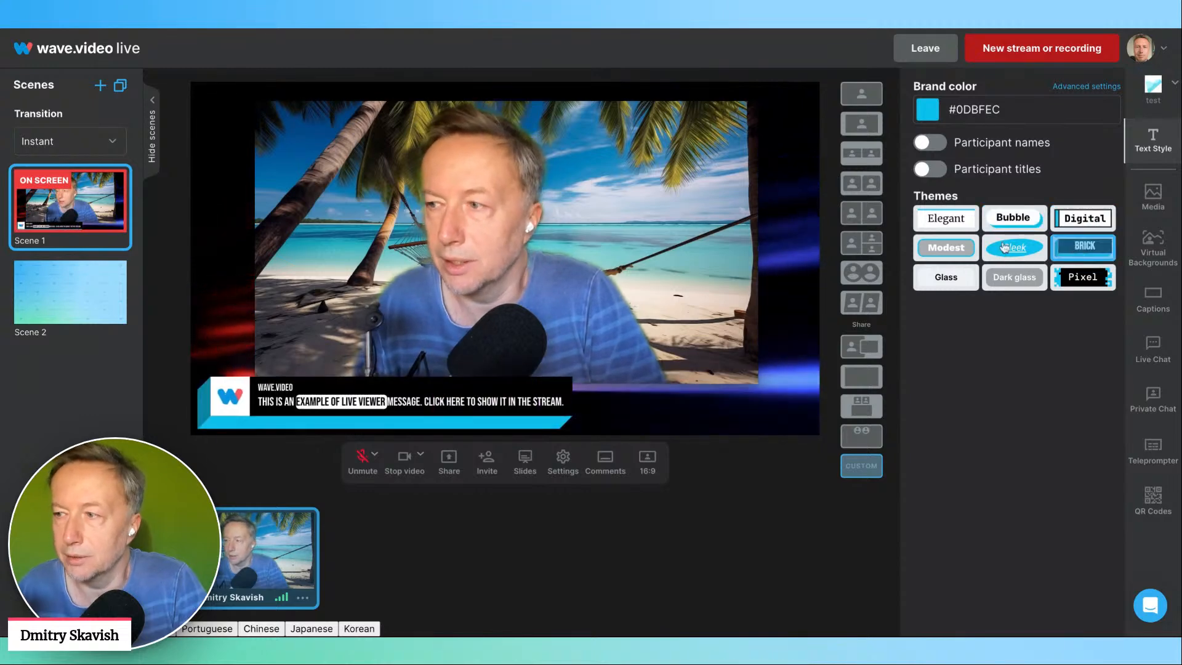
left_click(1005, 247)
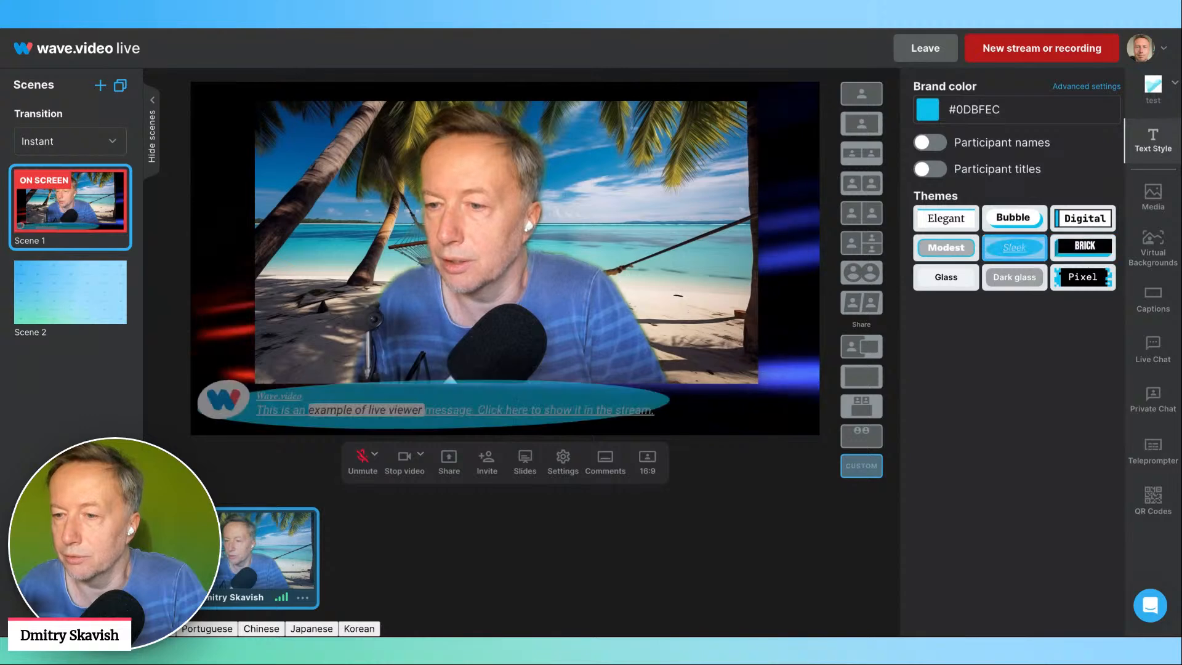
left_click(940, 253)
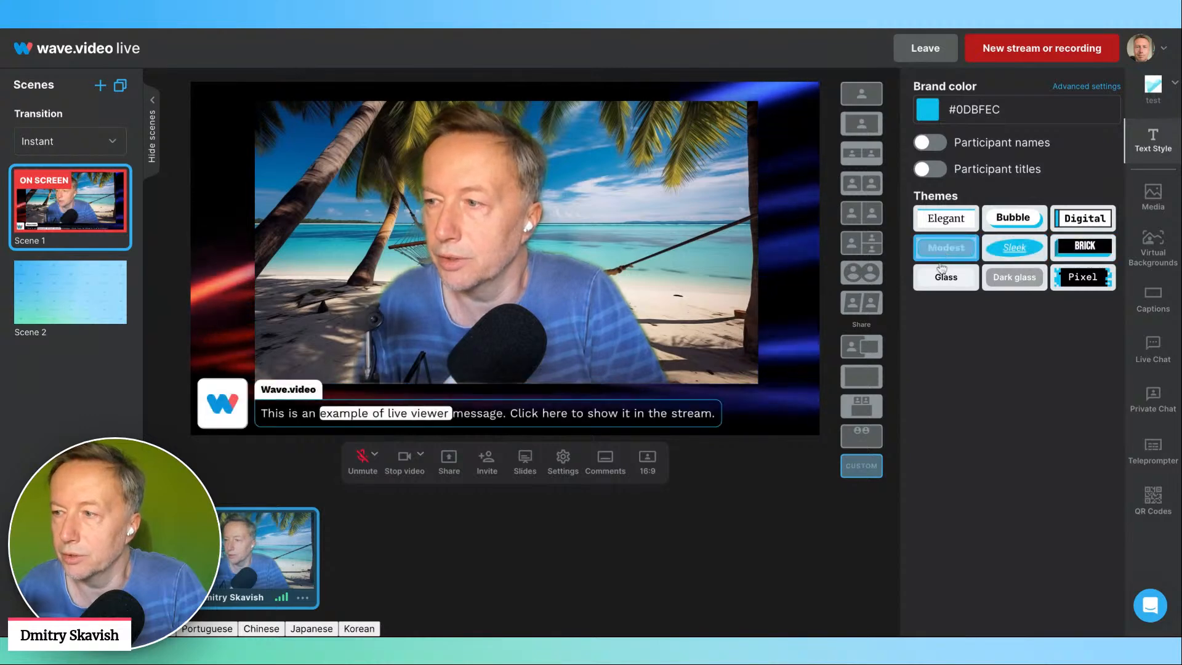
left_click(946, 285)
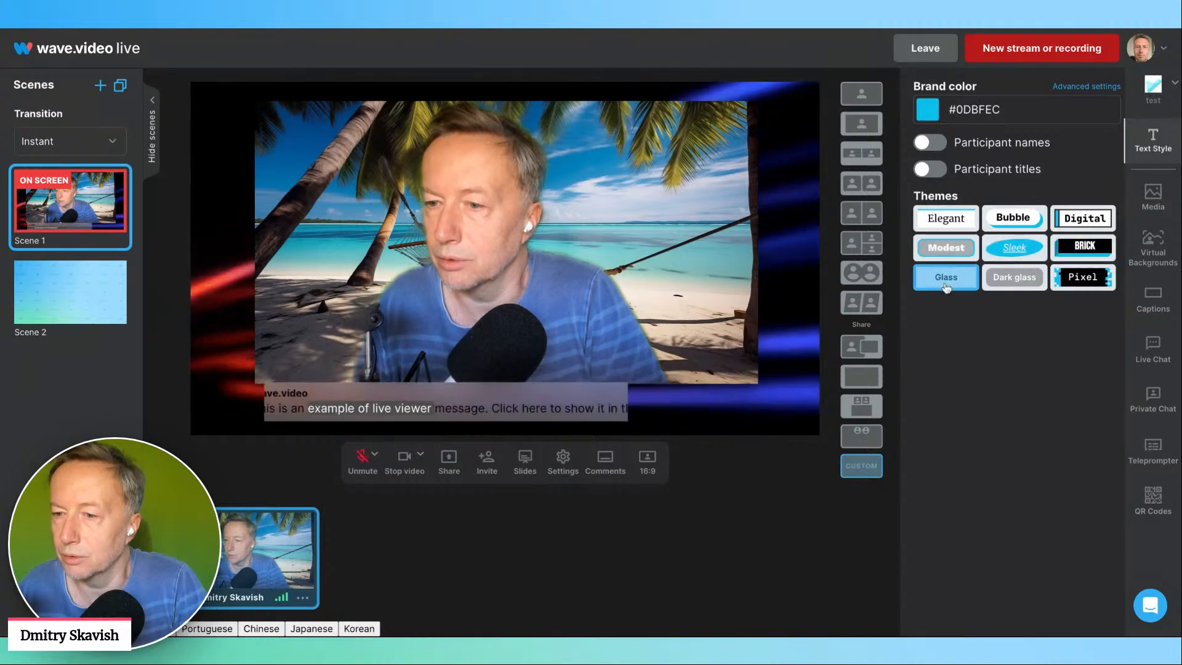
left_click(1019, 280)
left_click(1085, 282)
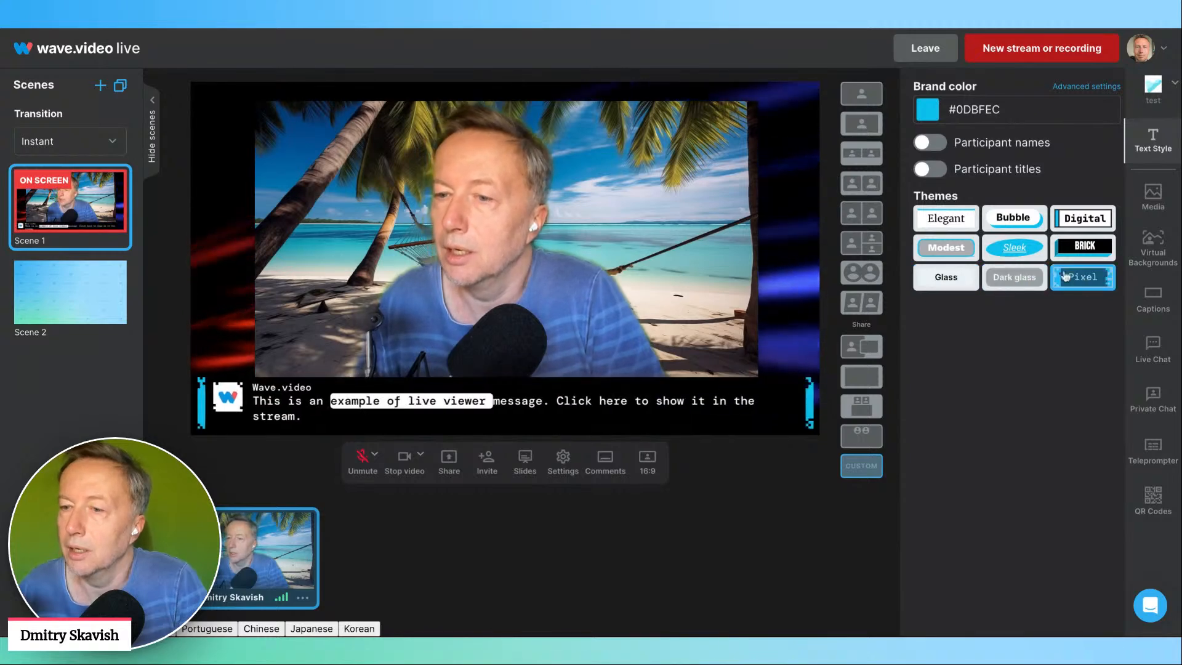
left_click(1015, 218)
left_click(962, 218)
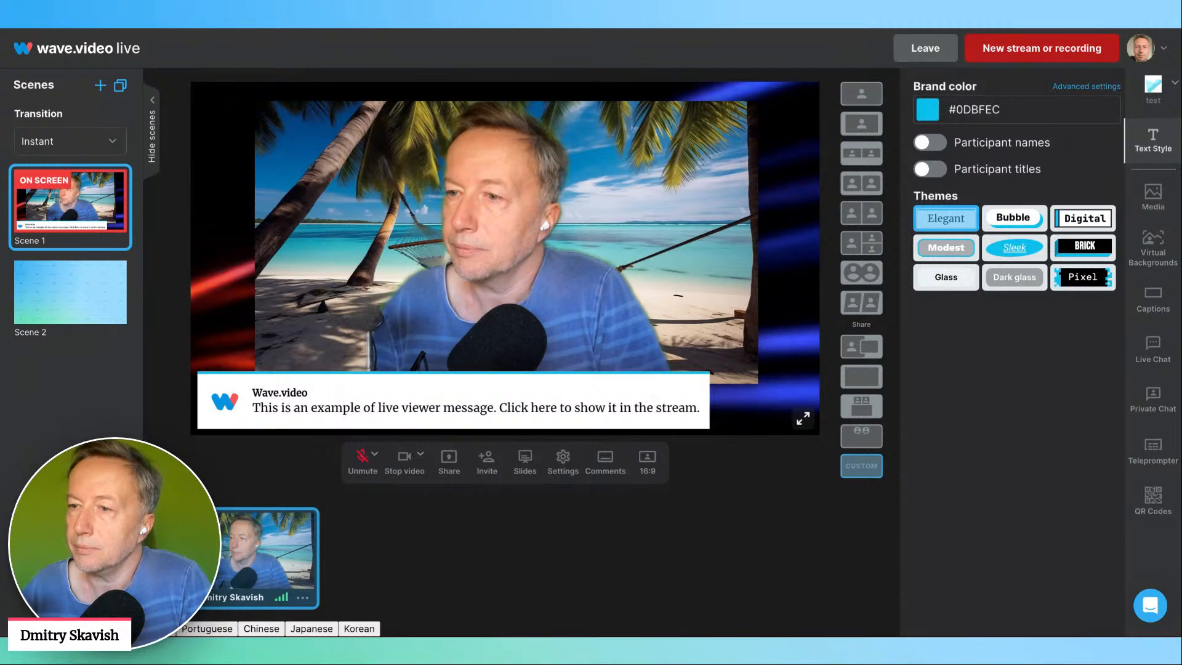
mouse_move(58, 332)
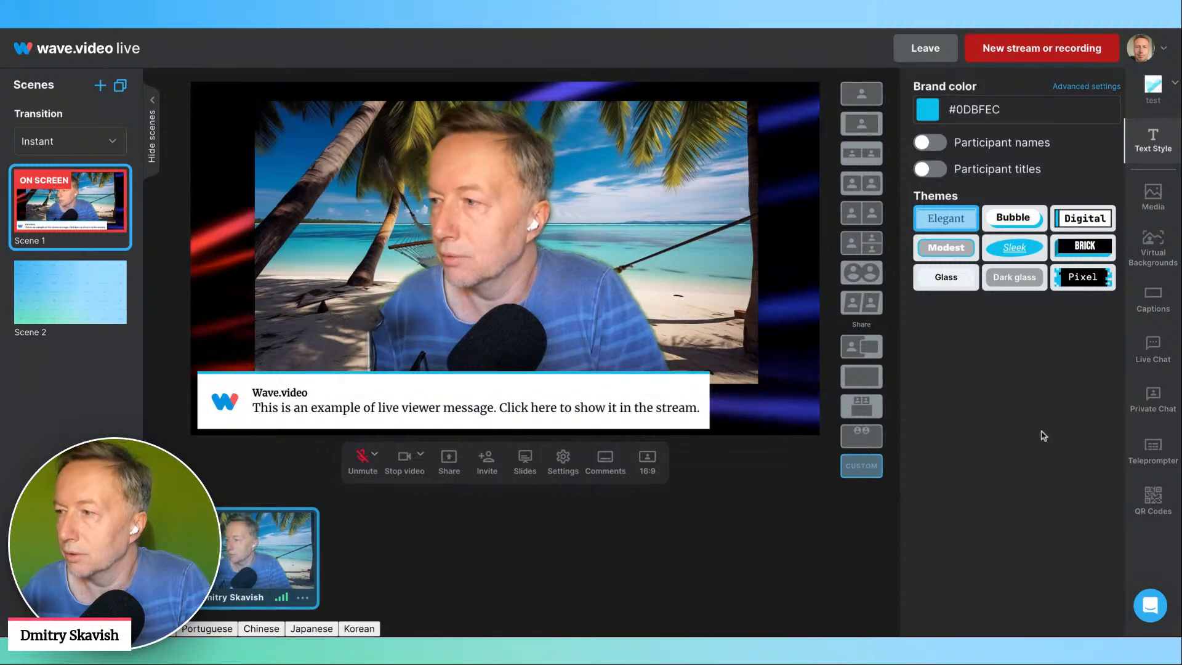
Open the media library and examine the camera settings for device, resolution and mirroring.
left_click(1153, 196)
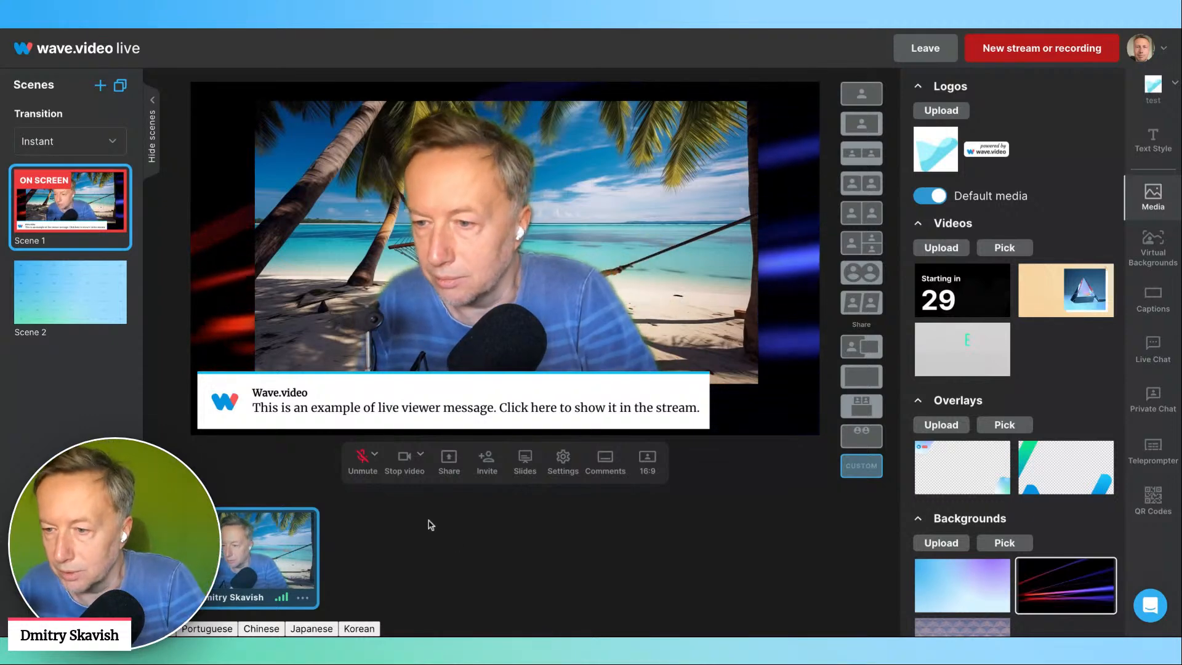
left_click(421, 457)
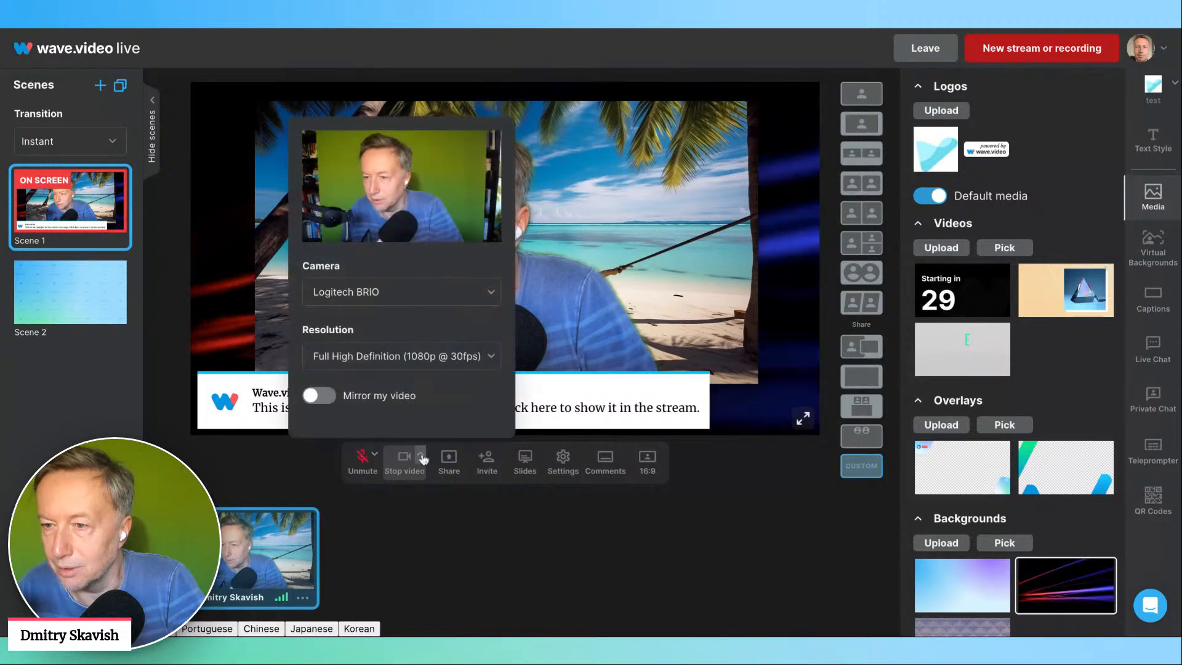
left_click(443, 297)
left_click(444, 297)
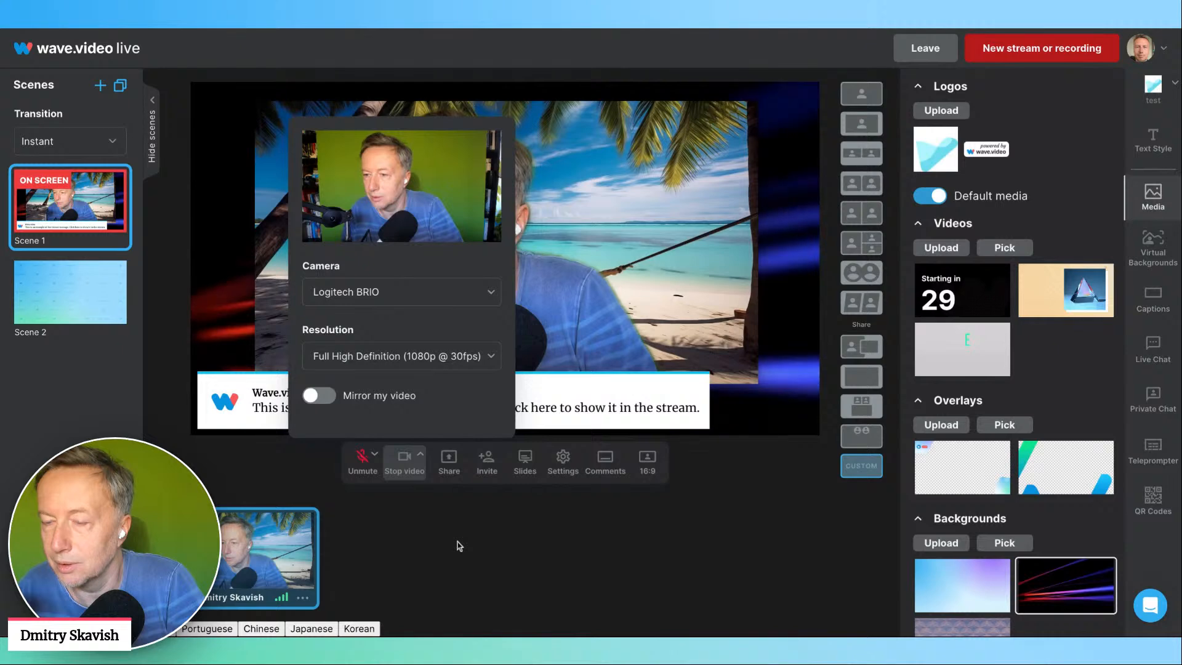
left_click(452, 489)
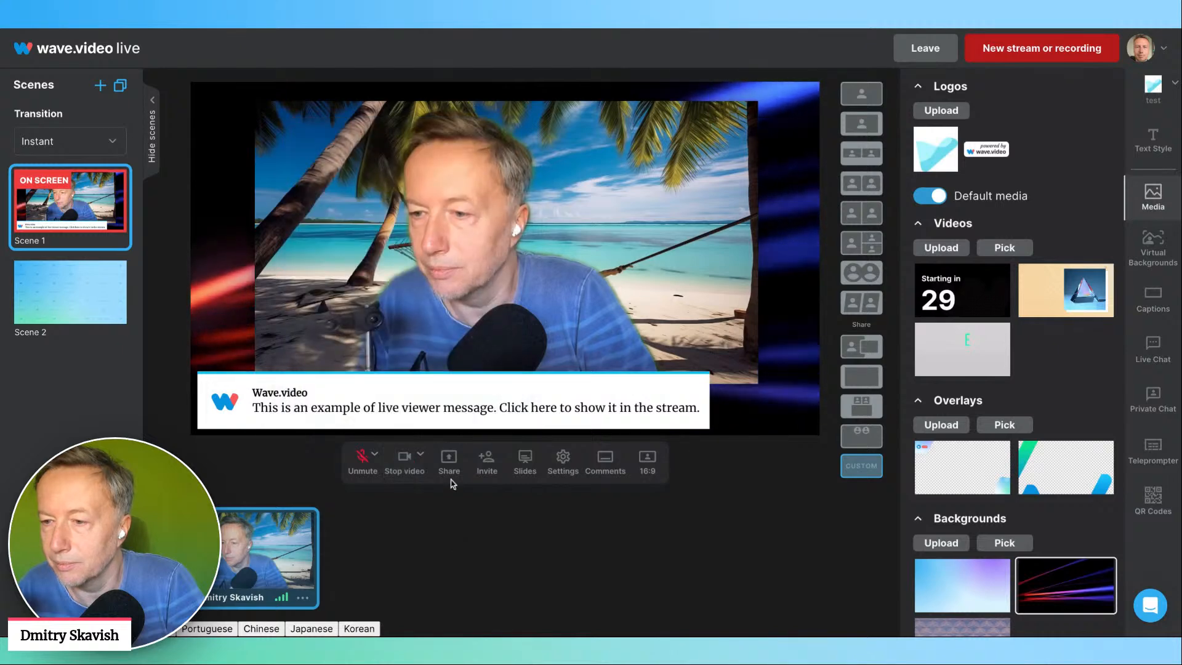
Add a shared video as an extra camera source and show it on the stream.
left_click(448, 459)
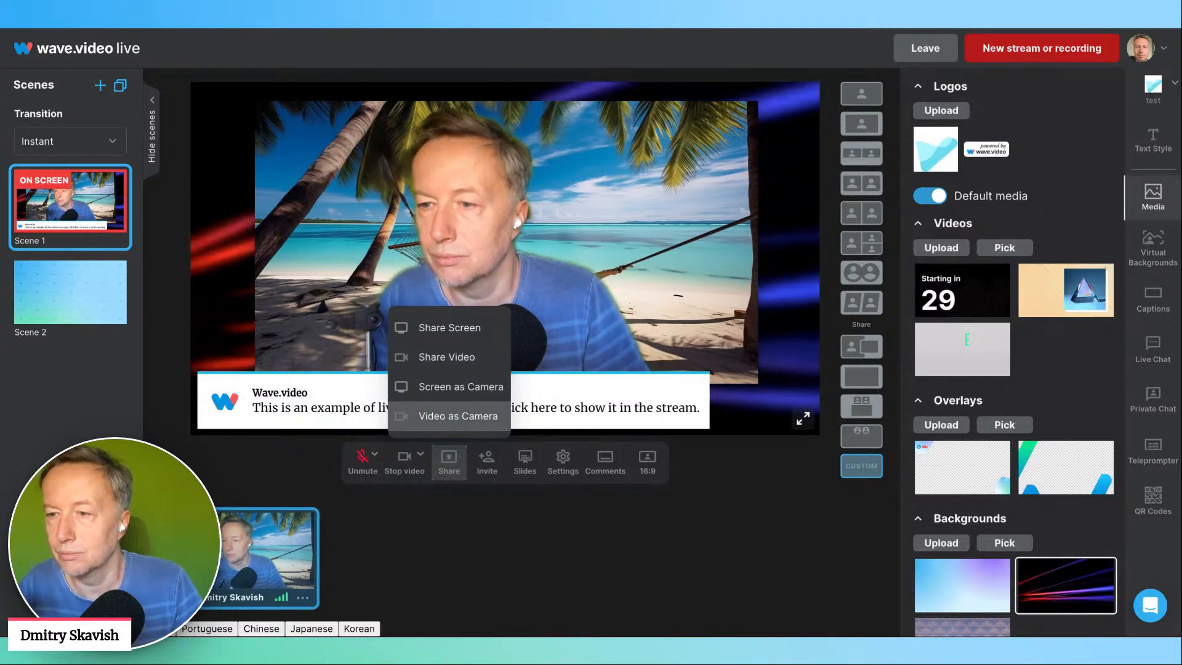
left_click(458, 413)
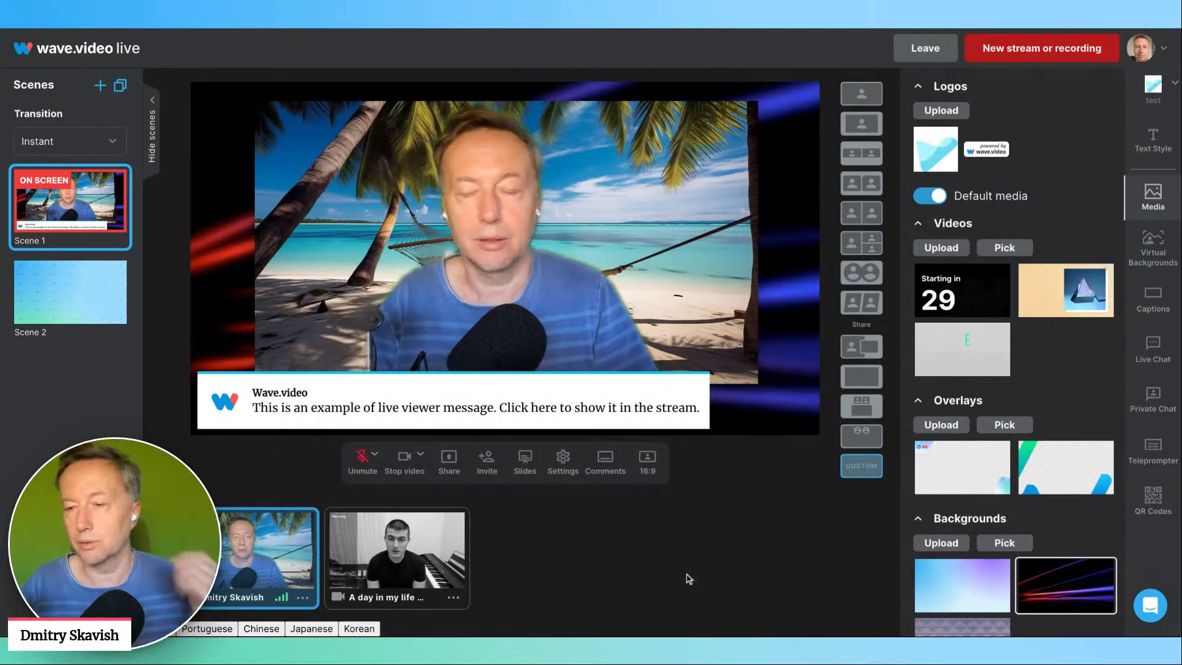
mouse_move(399, 556)
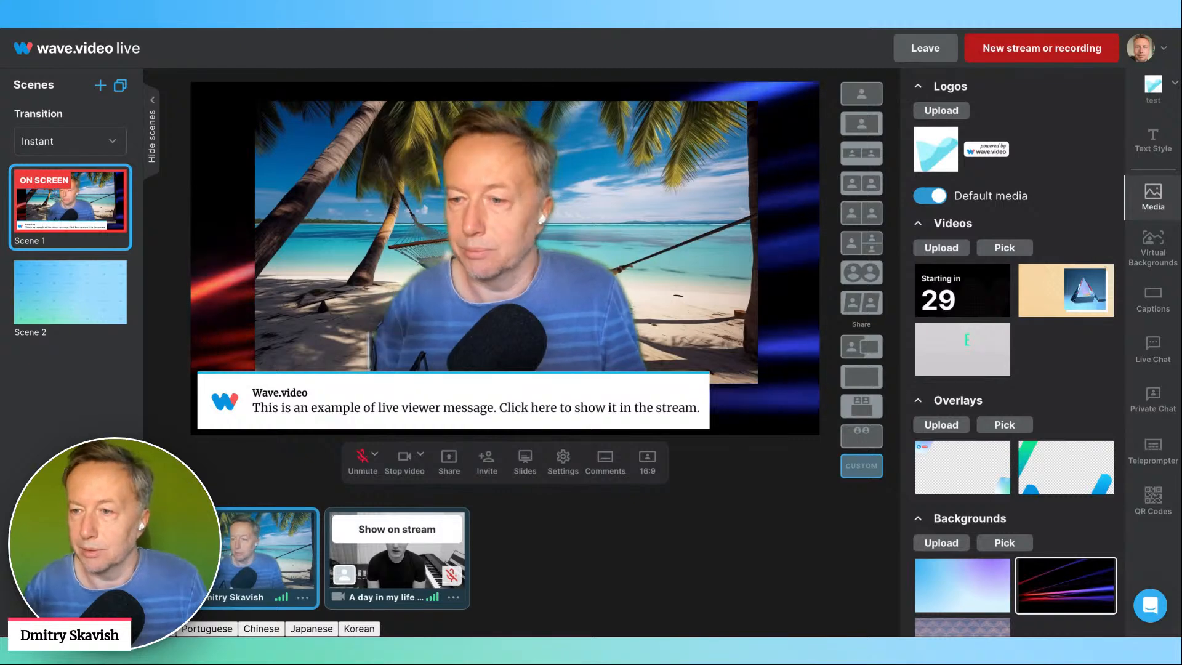
left_click(397, 528)
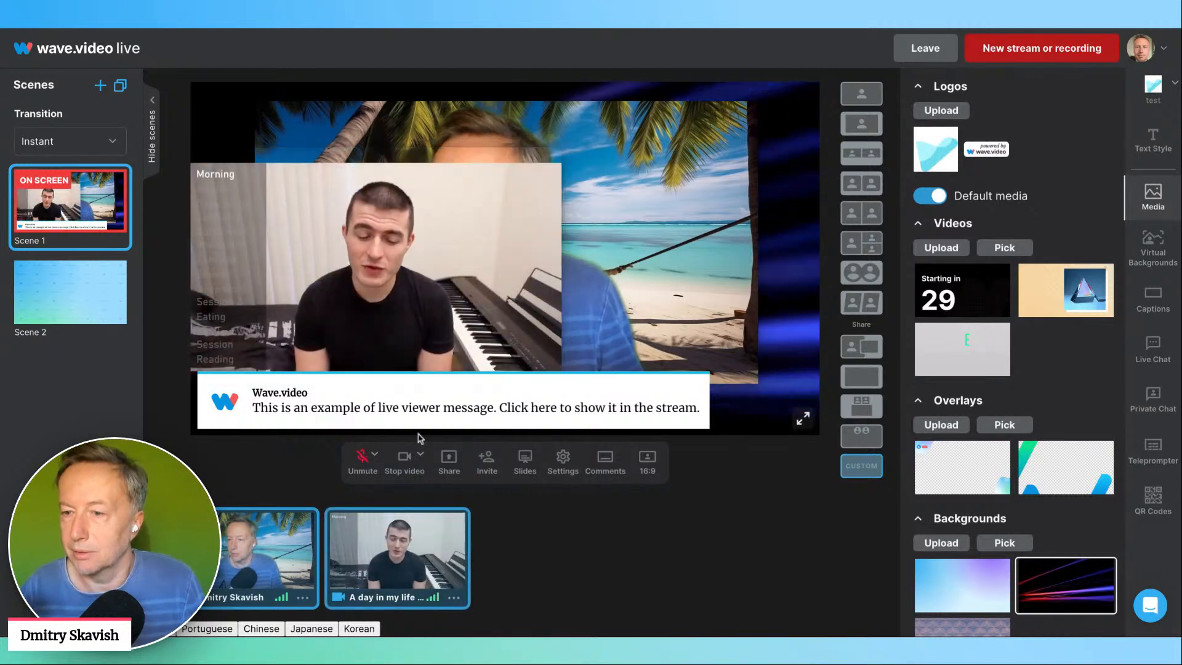
Try the side-by-side and circular layouts for the two participants, swapping their places in each layout.
left_click(870, 184)
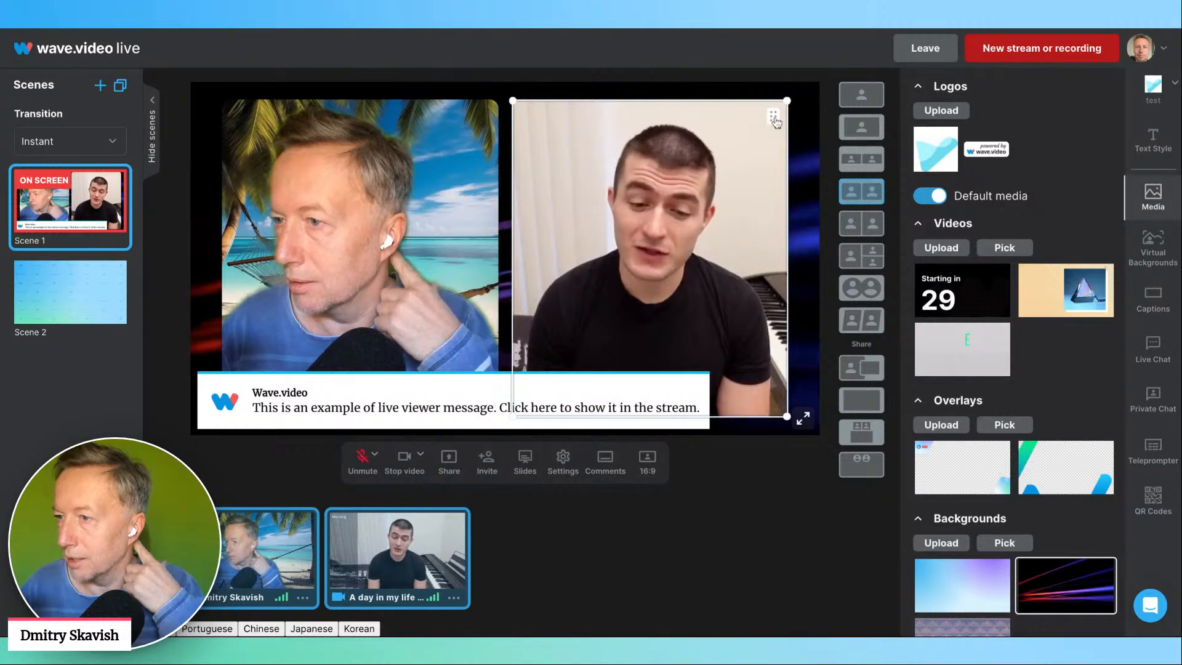
left_click_drag(775, 122, 435, 222)
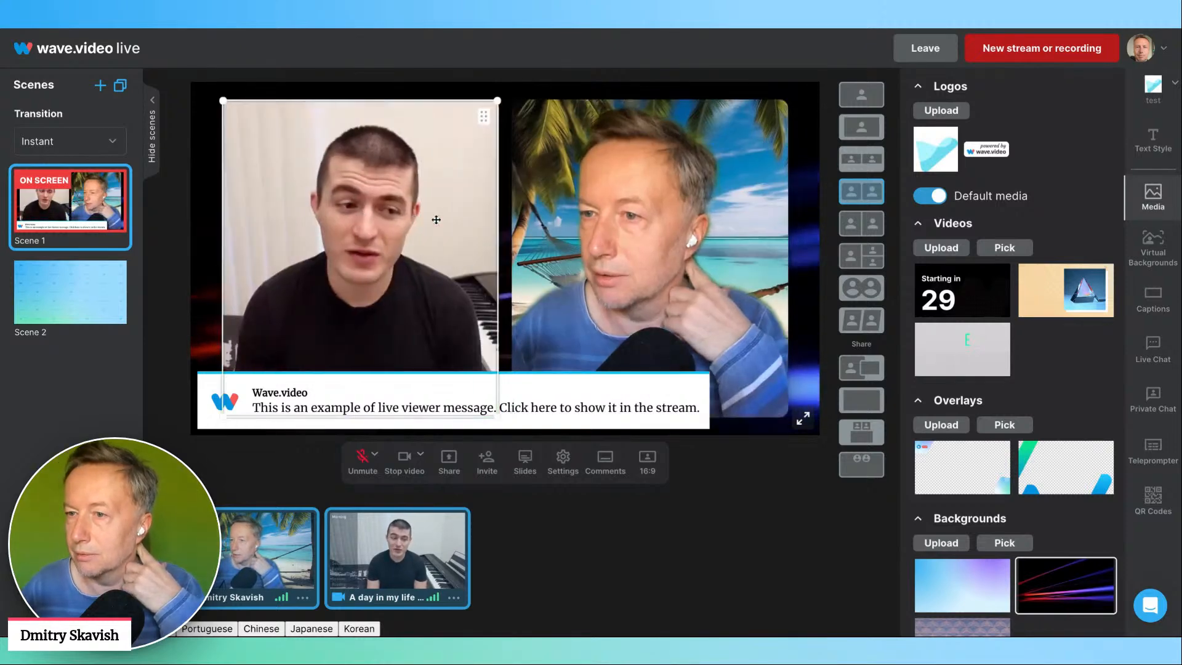
left_click(871, 297)
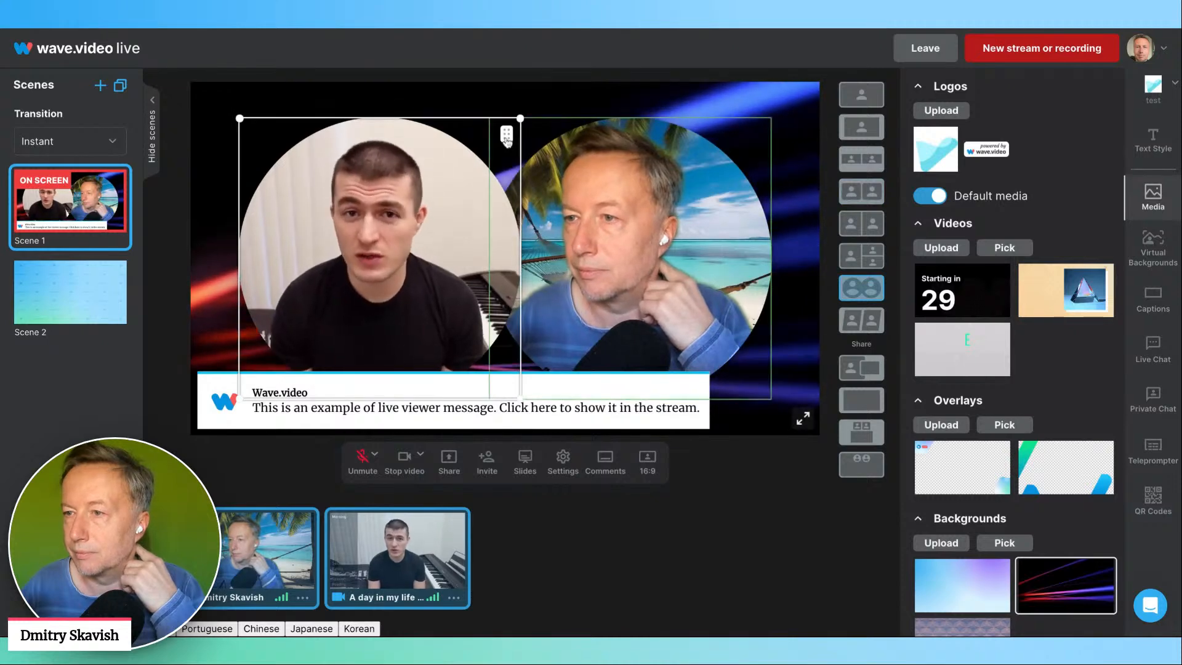
left_click_drag(507, 134, 754, 127)
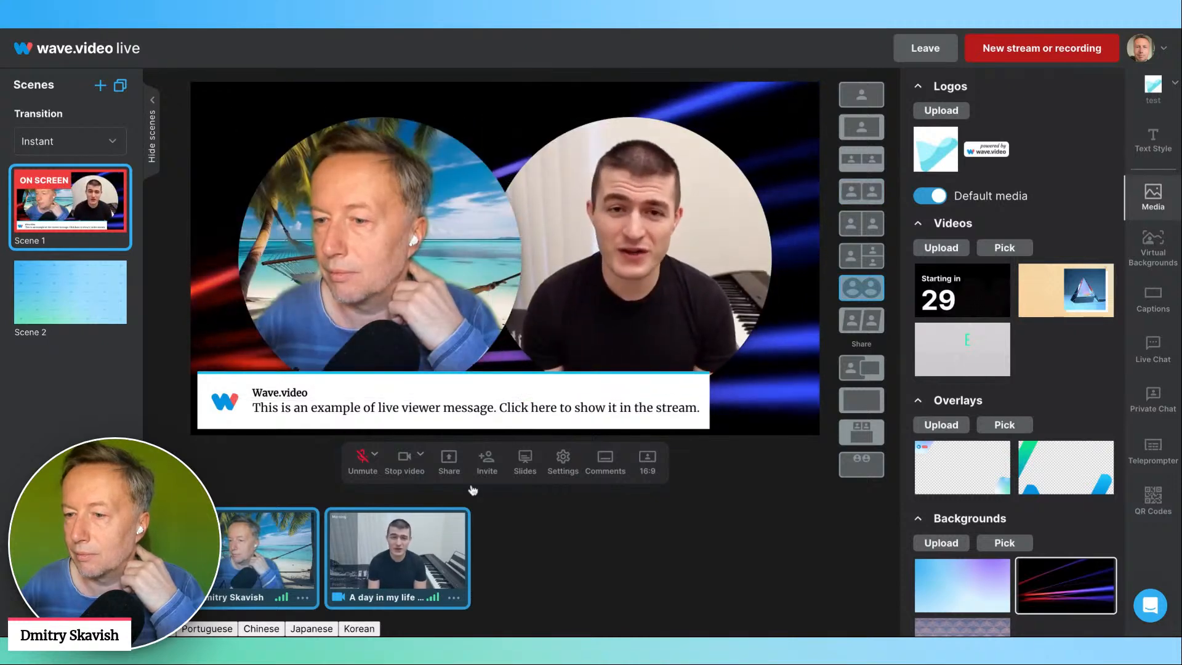
Take the added video camera off the stream and choose the rounded side-by-side layout.
left_click(418, 535)
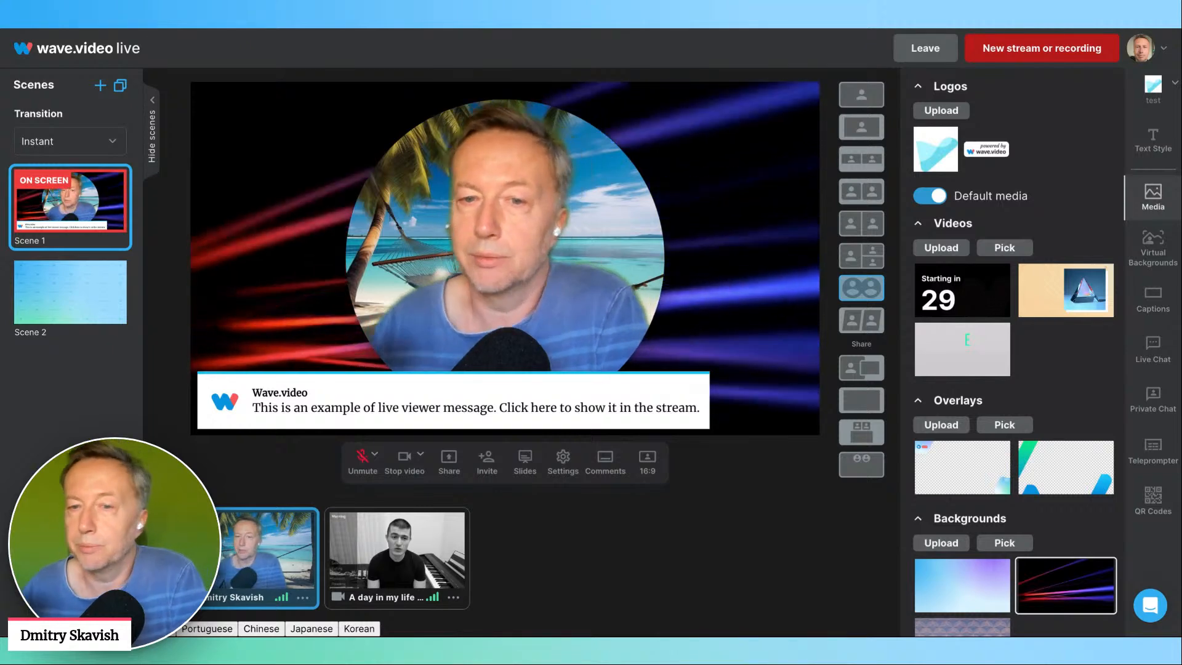
left_click(871, 198)
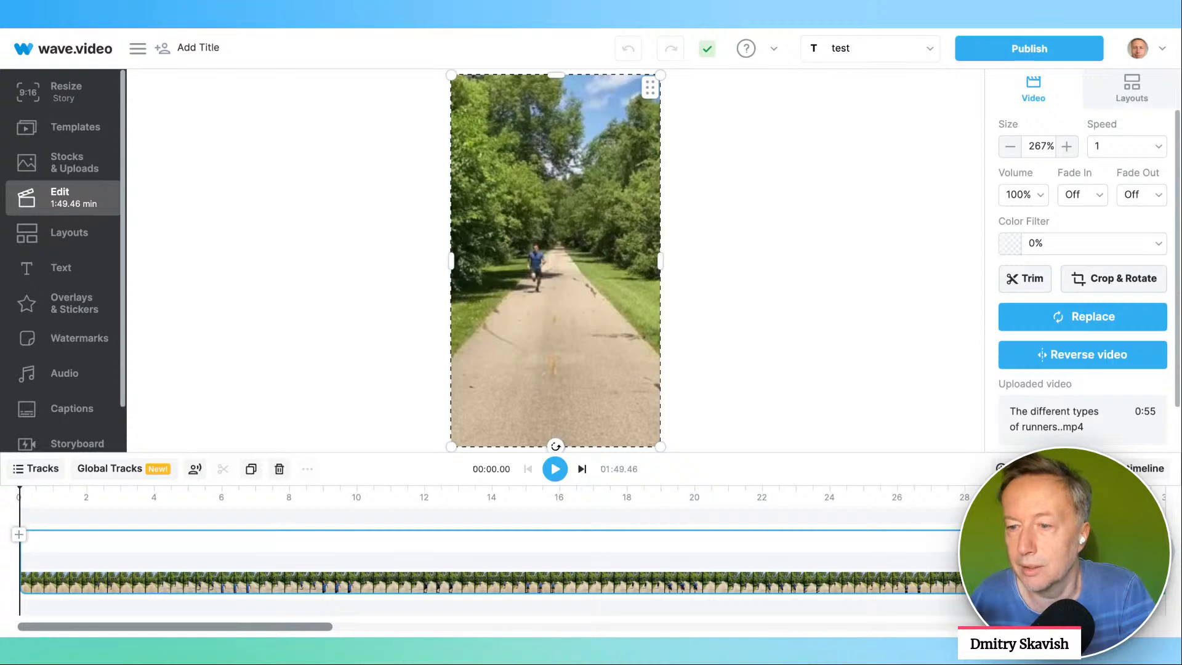
Play the original runners clip from the start, pause at about 8 seconds, and check the clip's Reverse video option.
left_click(556, 474)
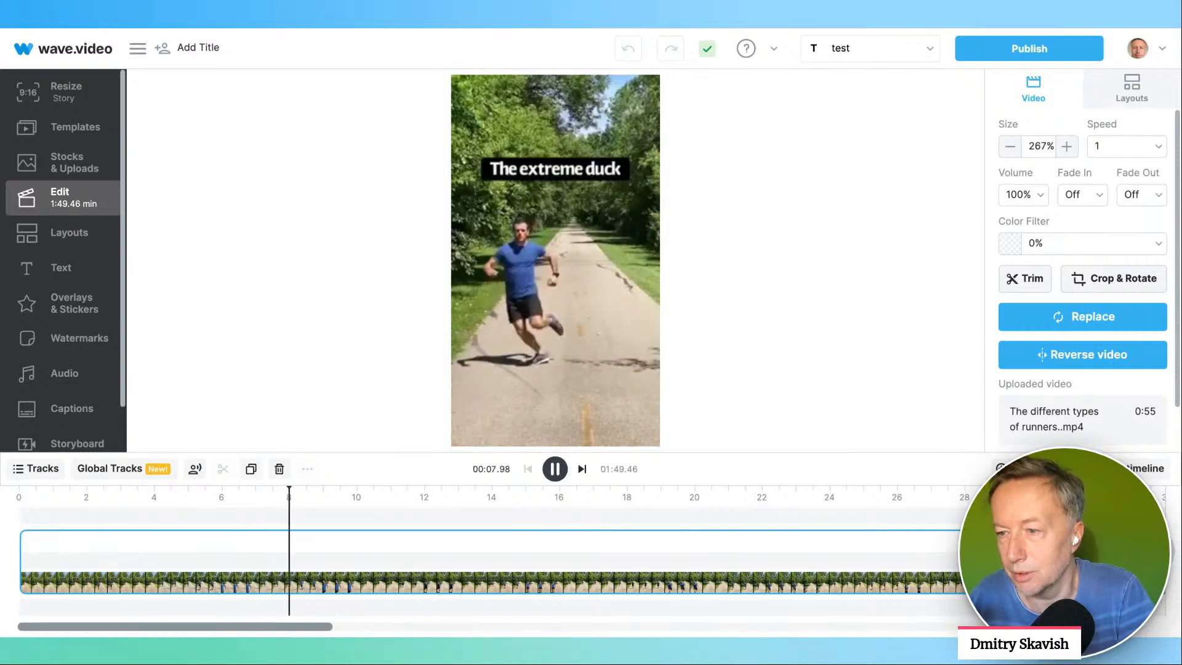
key("space")
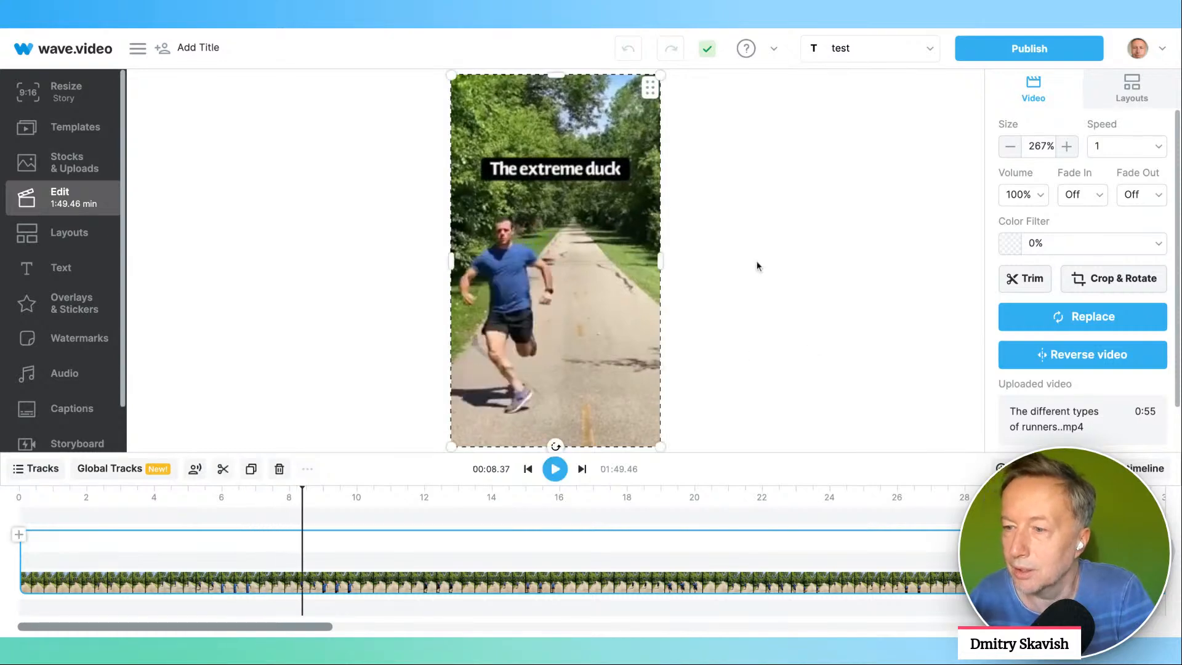
left_click(757, 266)
left_click(566, 266)
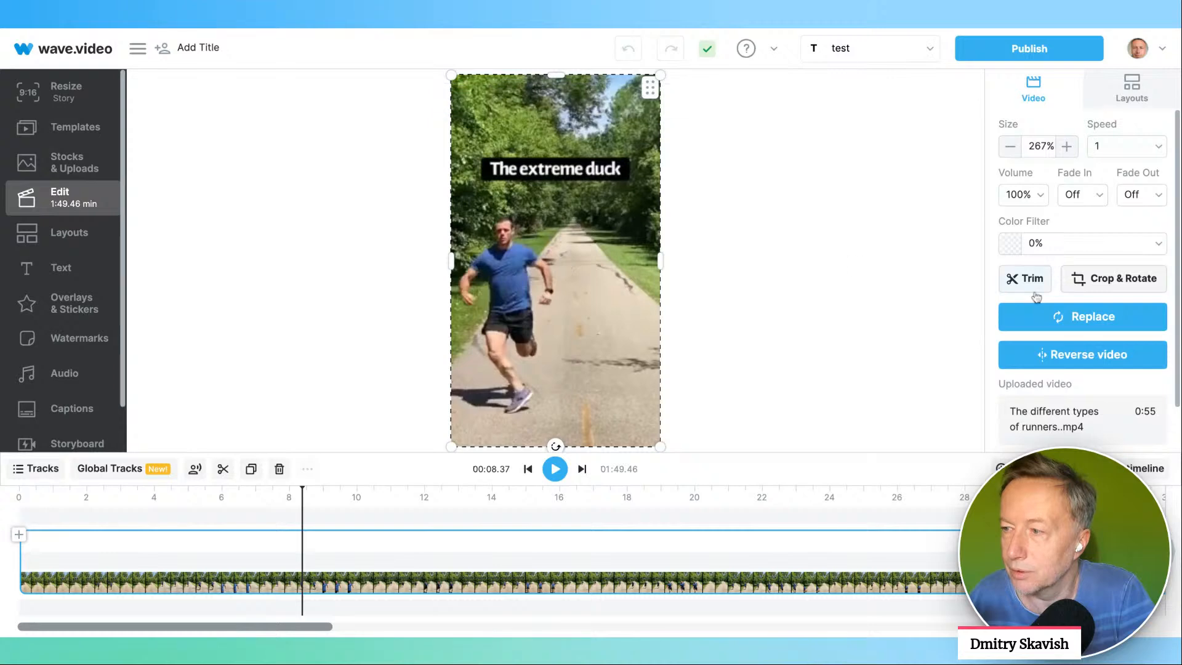
left_click(1102, 359)
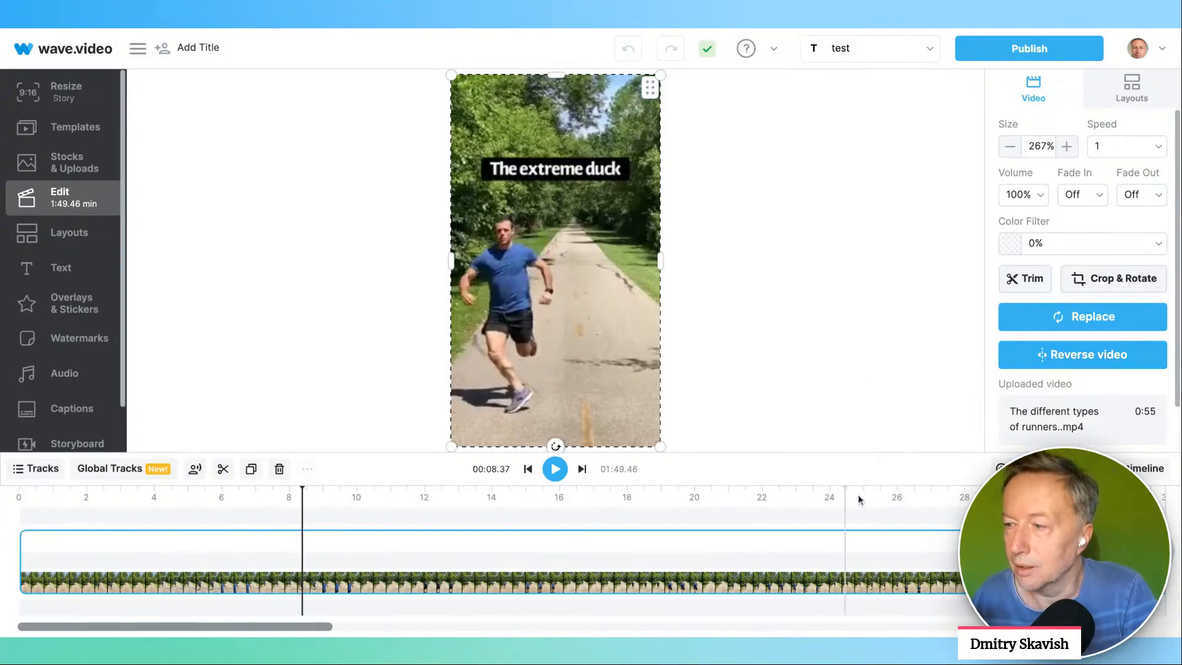
Zoom out the timeline and preview the reversed runners clip from about 0:56 to about 1:19.
left_click(1029, 469)
left_click(1029, 469)
left_click(1029, 469)
left_click(1029, 469)
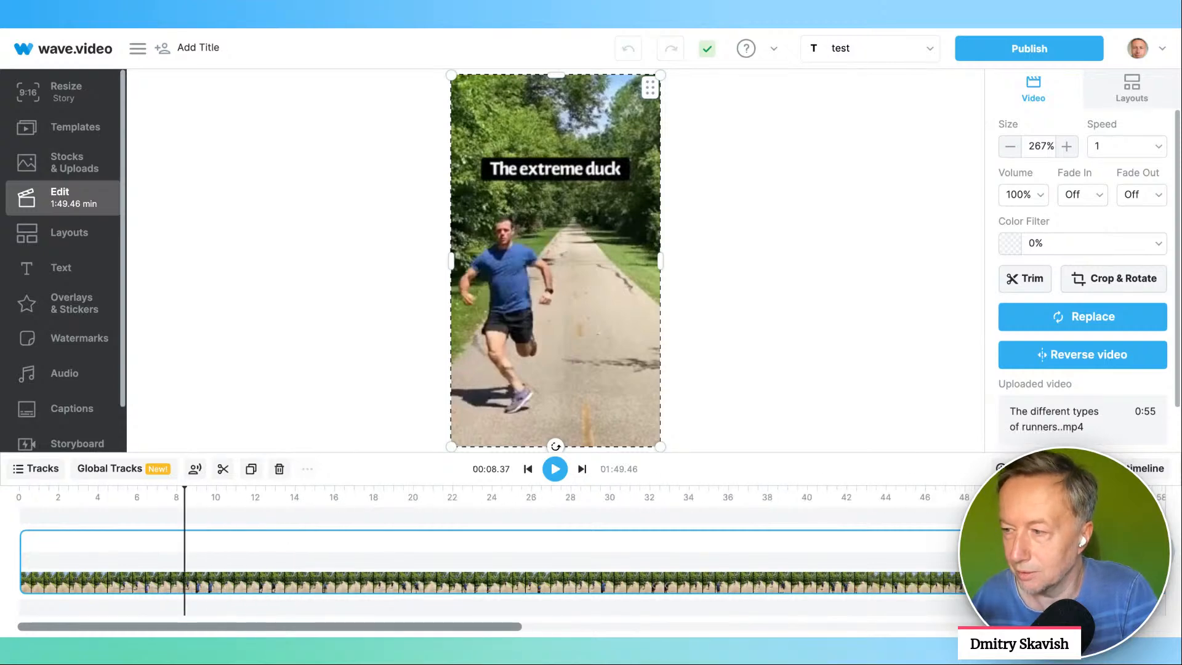
left_click(1029, 469)
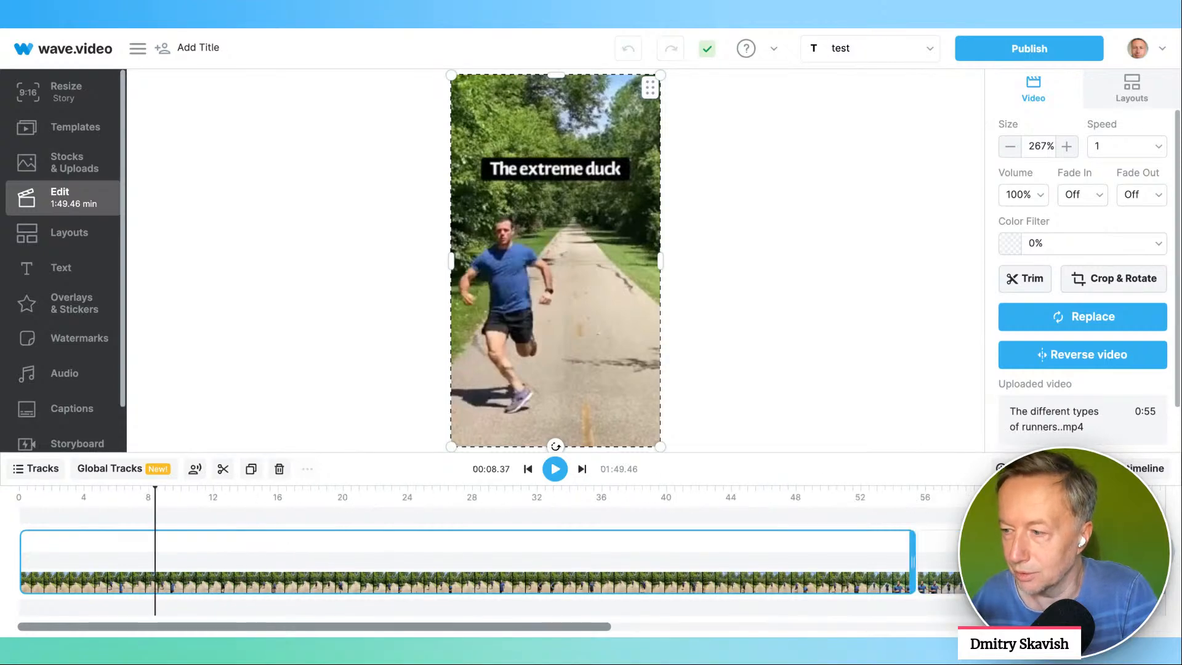
left_click(934, 495)
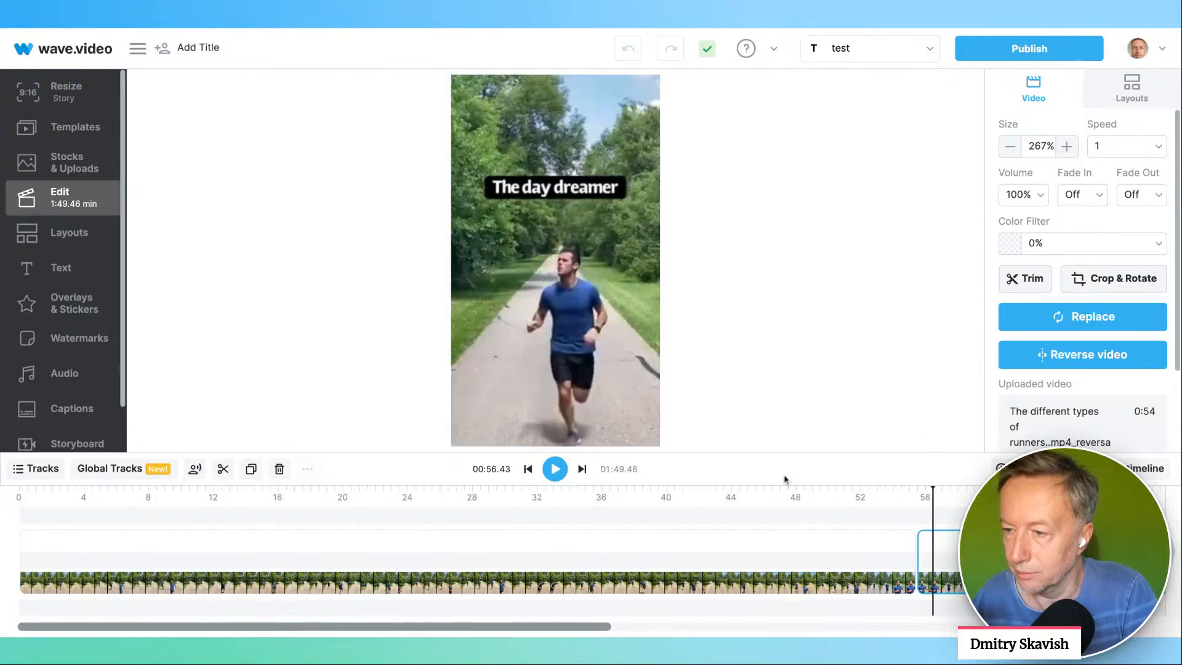
left_click(555, 470)
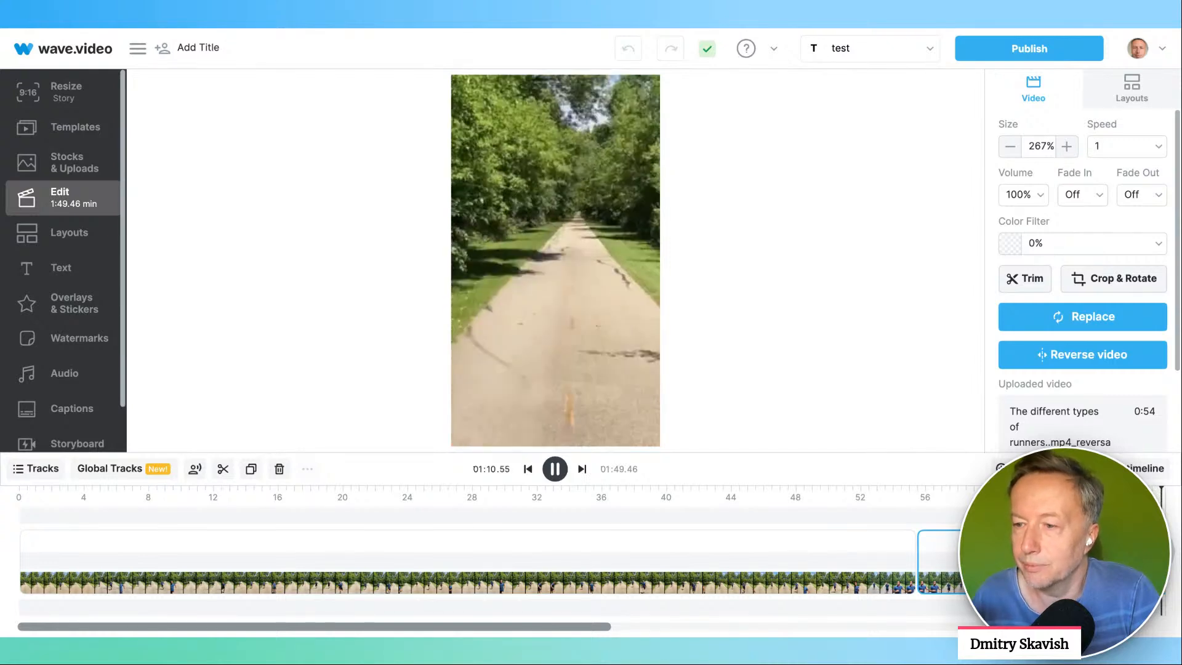
key("space")
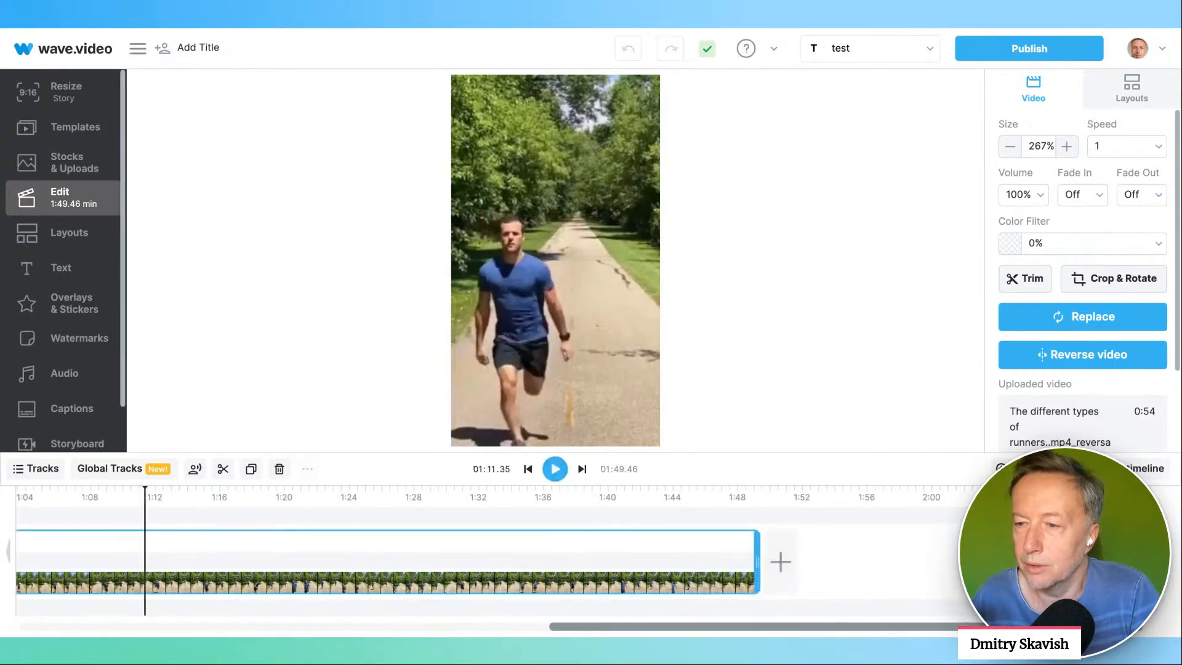
key("space")
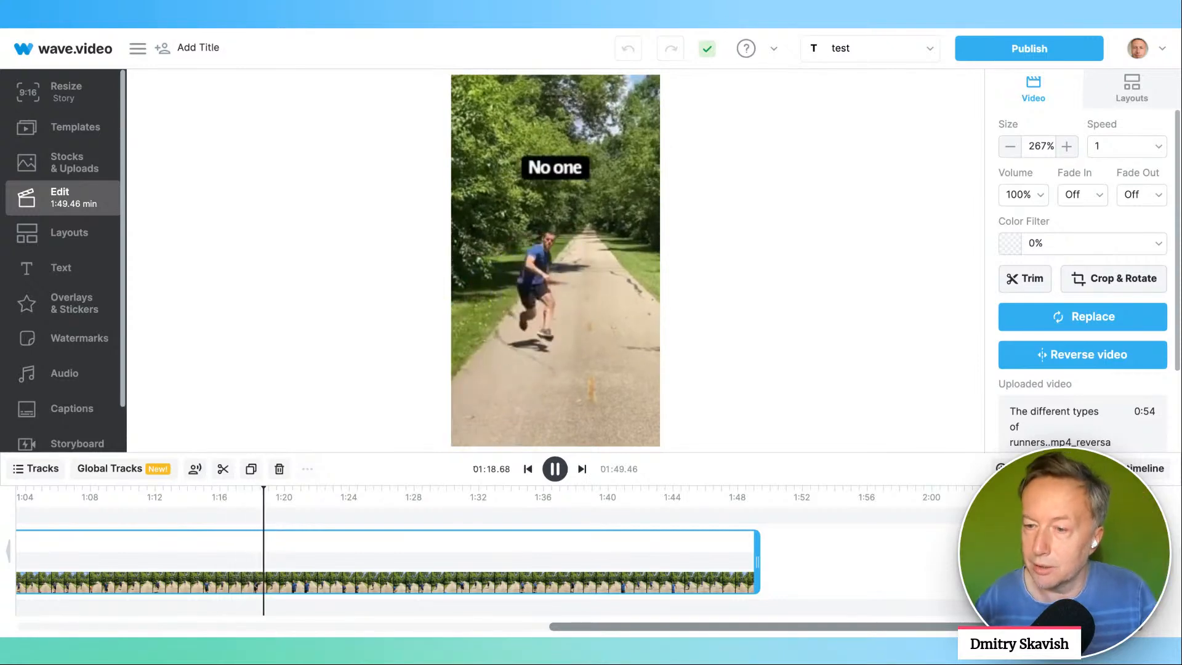
key("space")
left_click(279, 495)
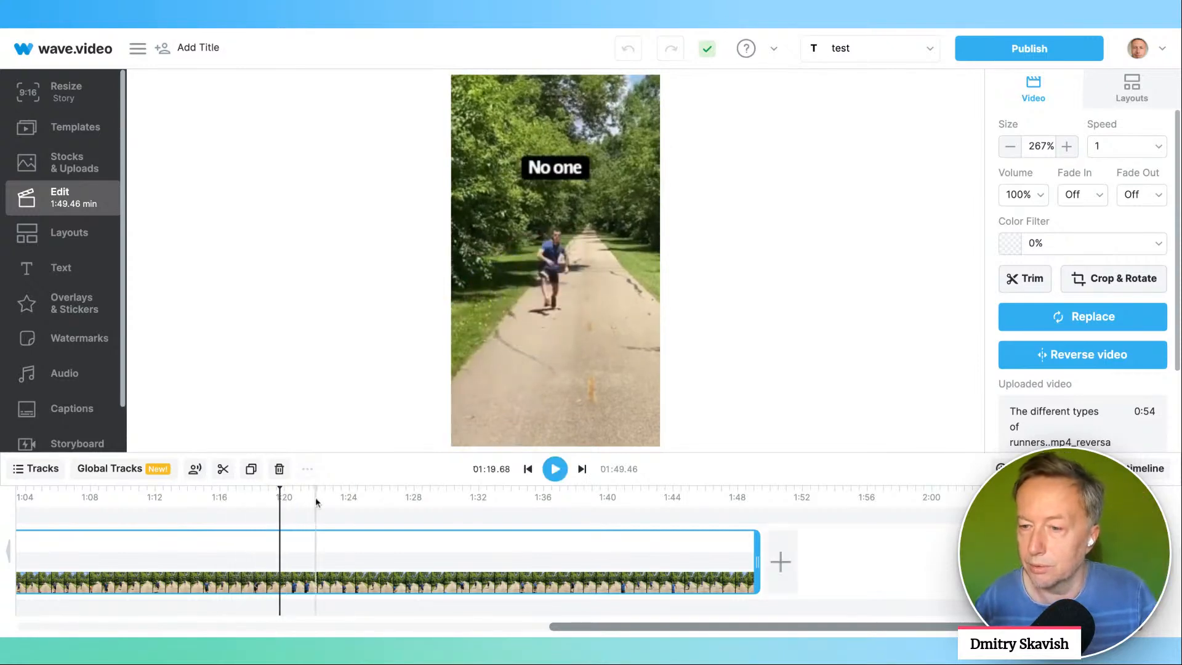
Split the original runners clip at 16.83 and 39.87 seconds and select the middle segment.
scroll(315, 497, "left", 10)
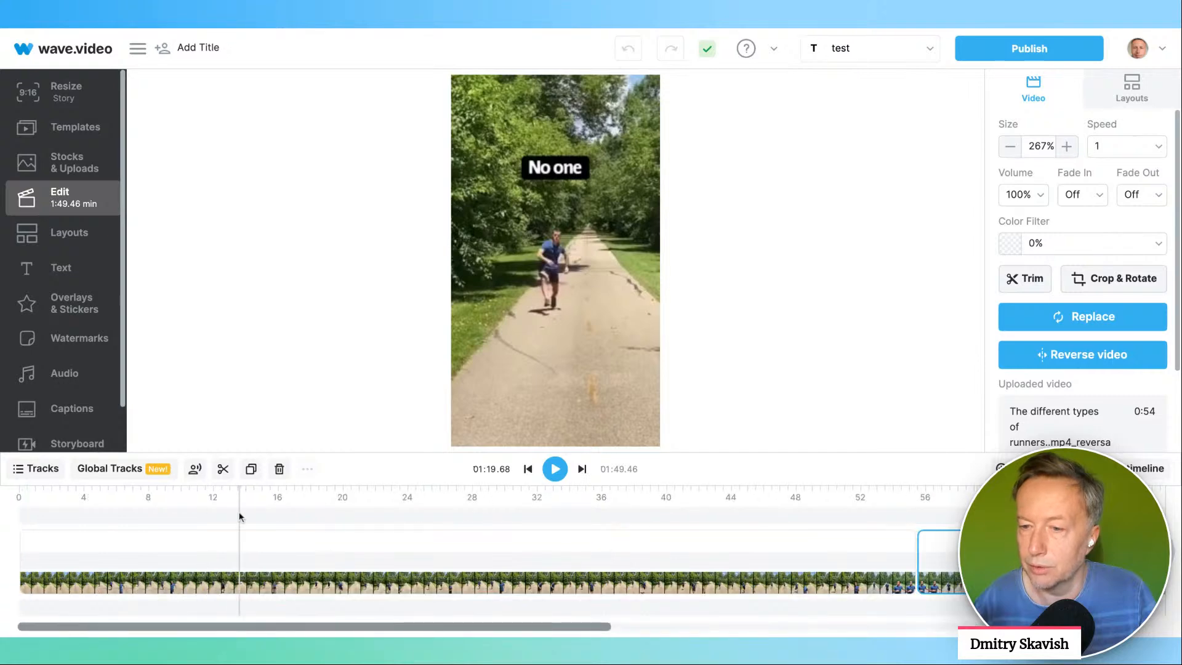
left_click(240, 516)
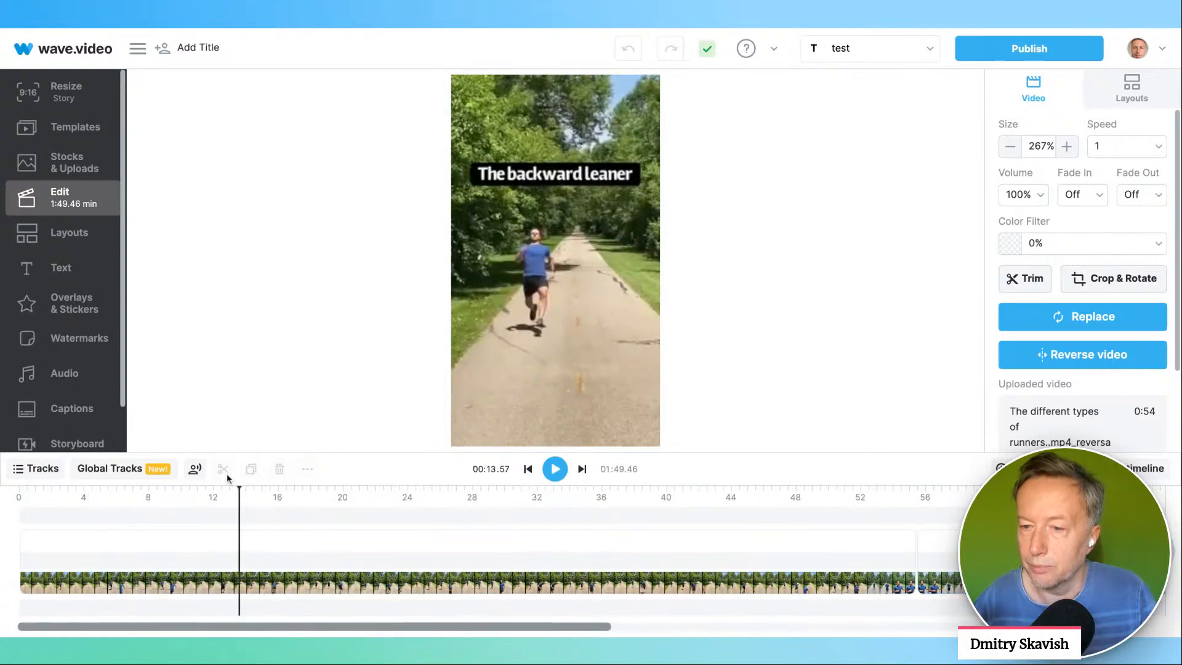
left_click(292, 550)
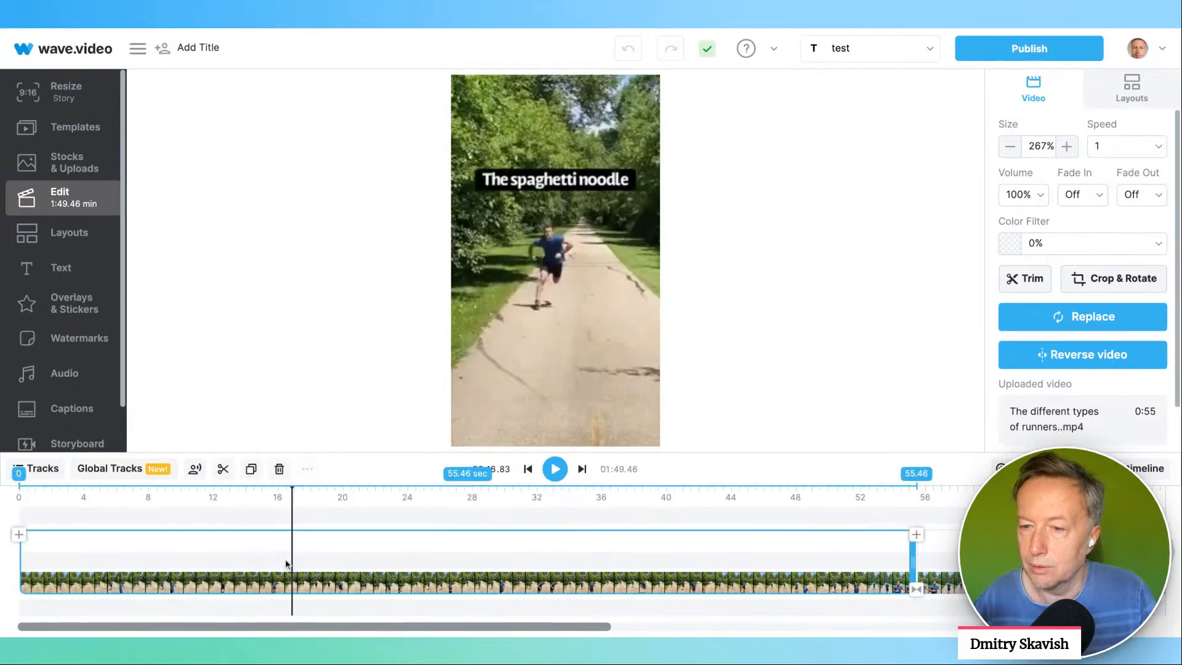
left_click(224, 469)
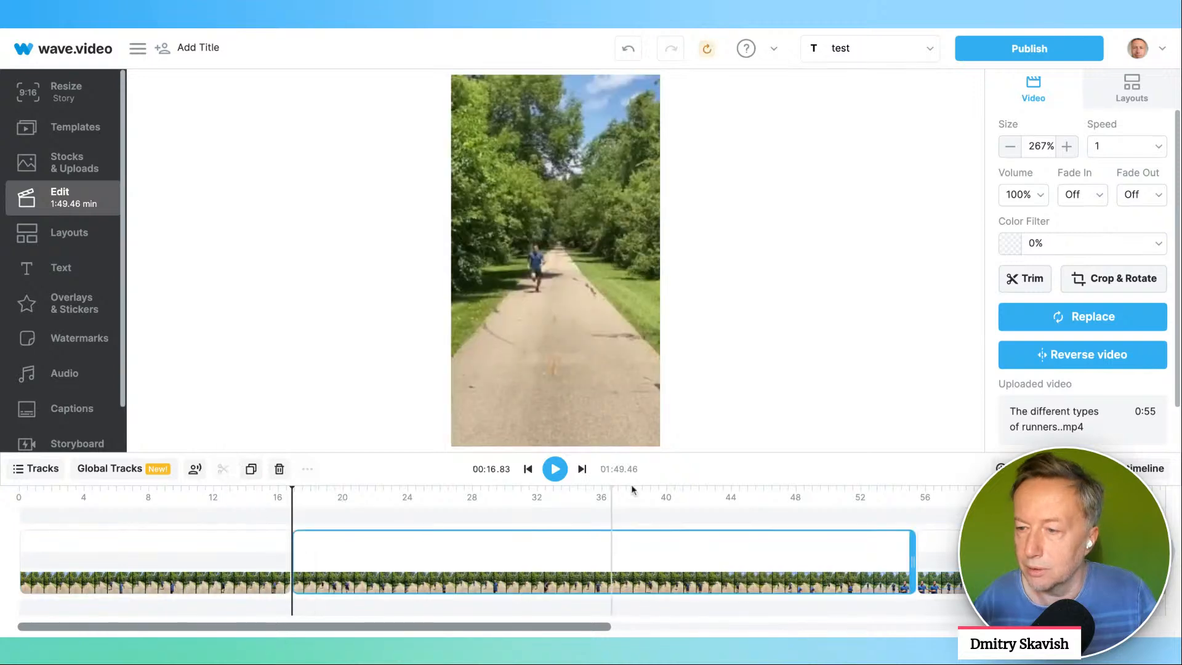
left_click(665, 496)
left_click(225, 470)
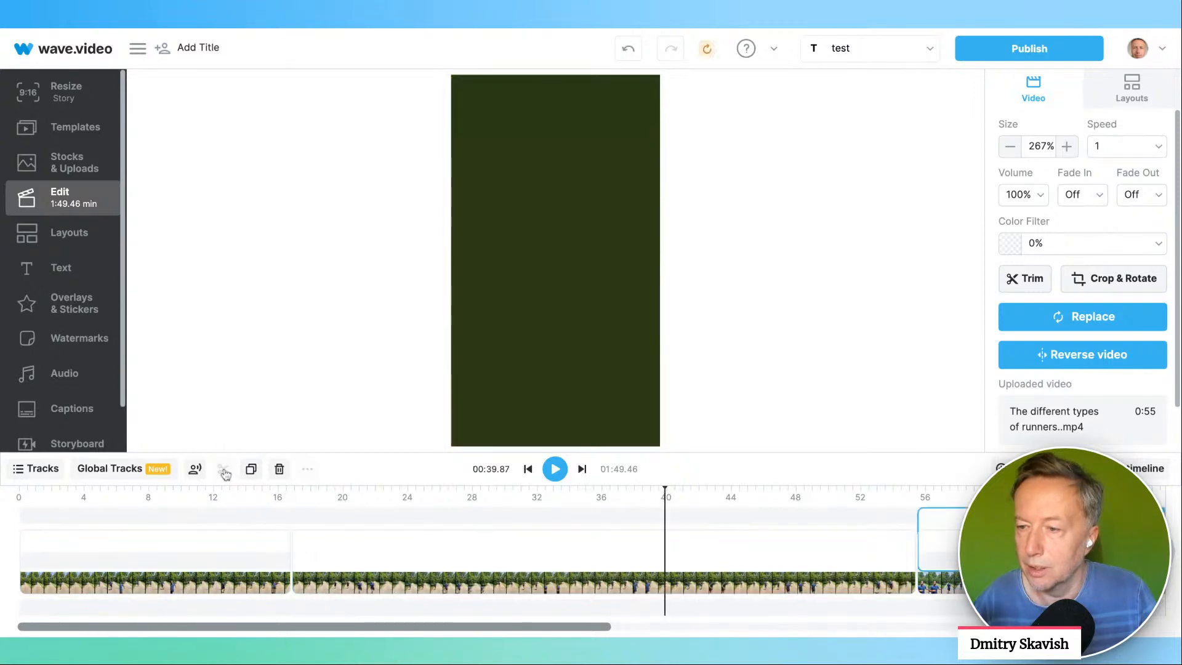
left_click(464, 549)
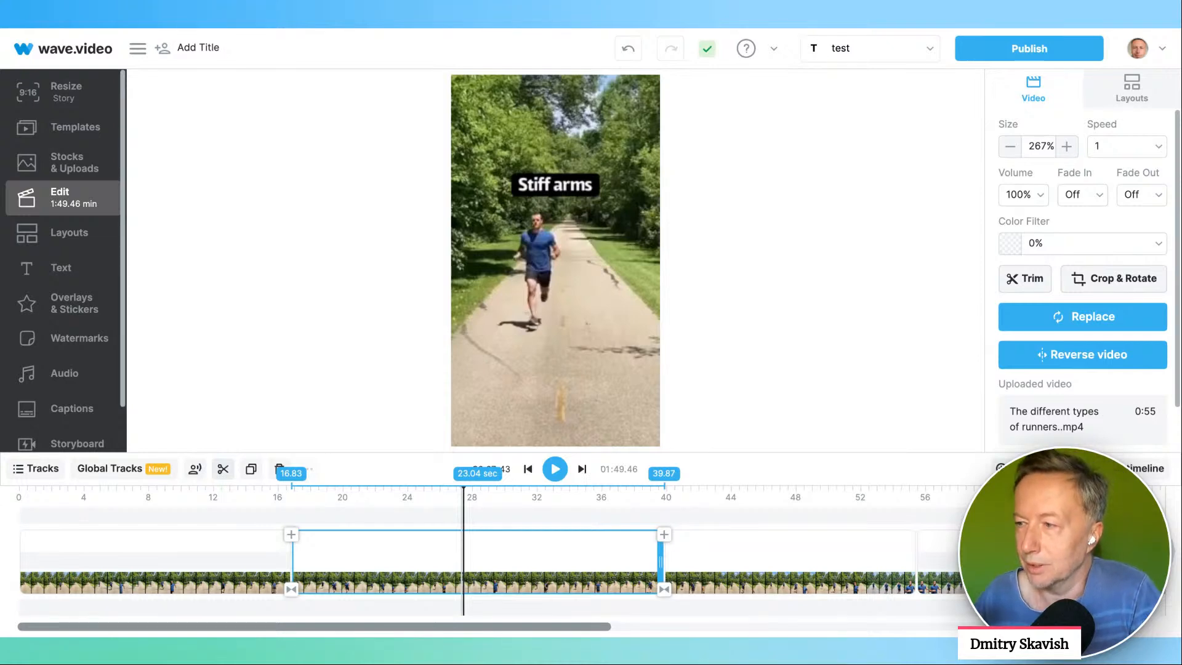
Add a text element to the first segment at 10.39 seconds.
left_click(766, 328)
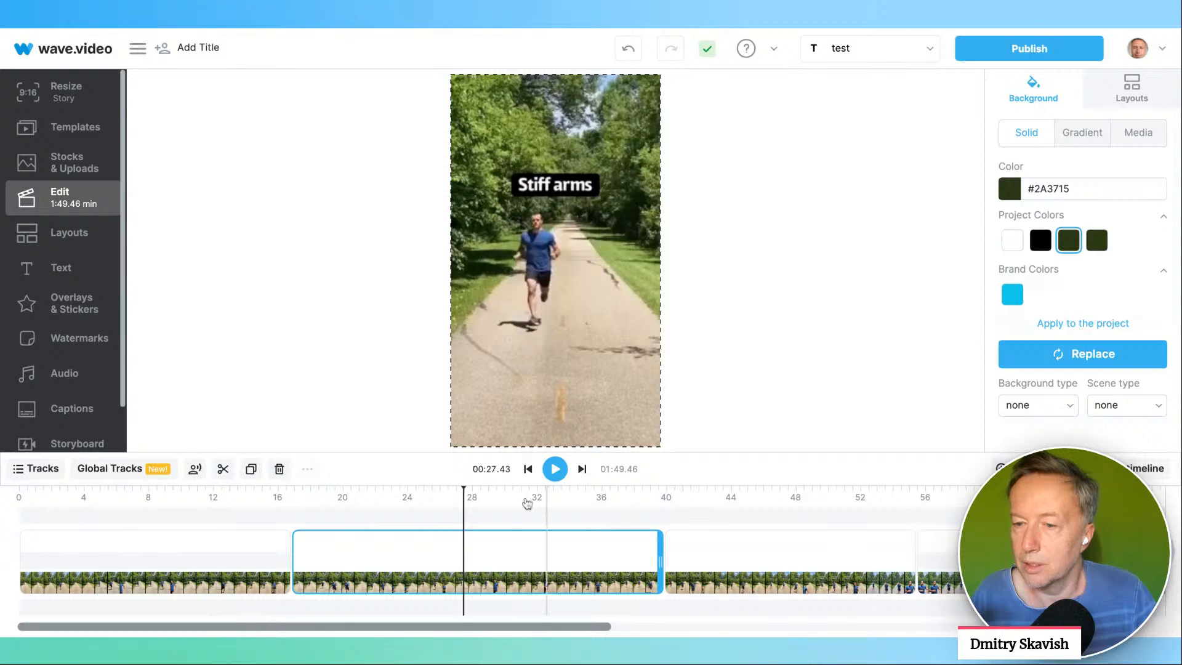
left_click(187, 546)
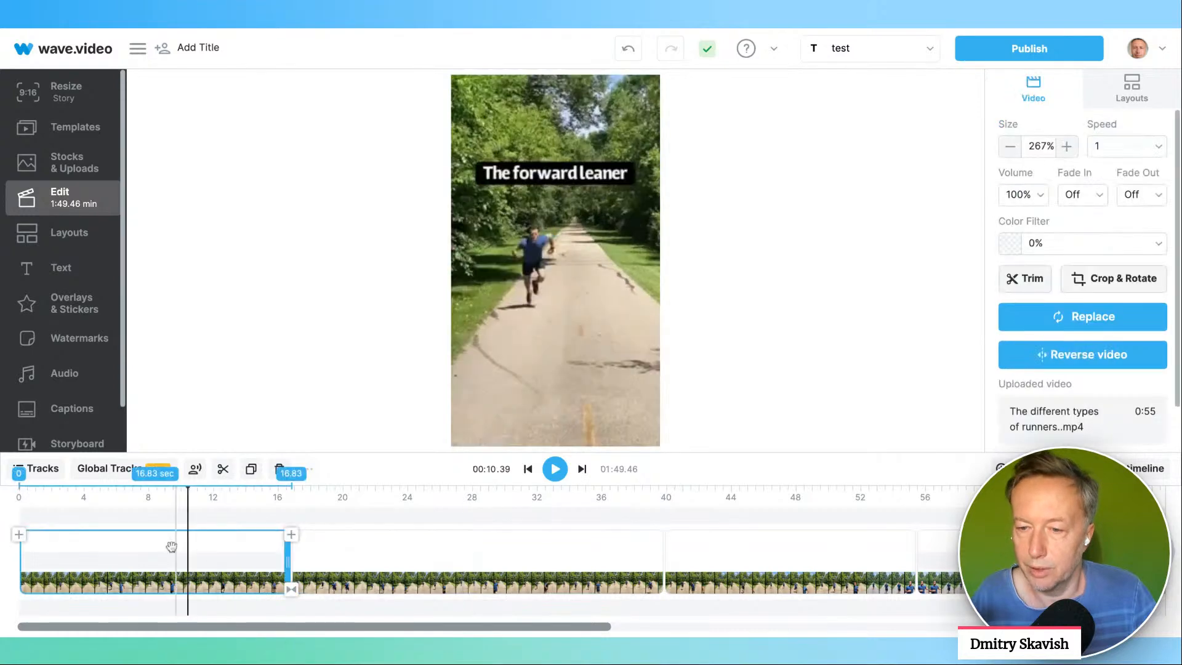
left_click(215, 561)
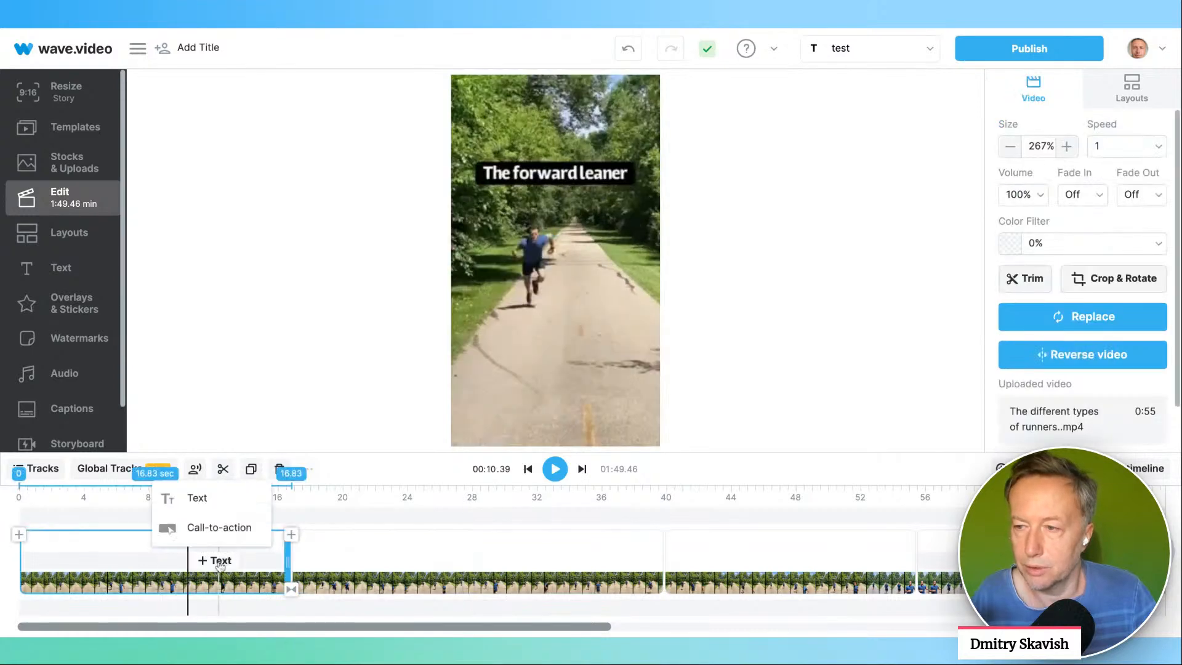
left_click(208, 504)
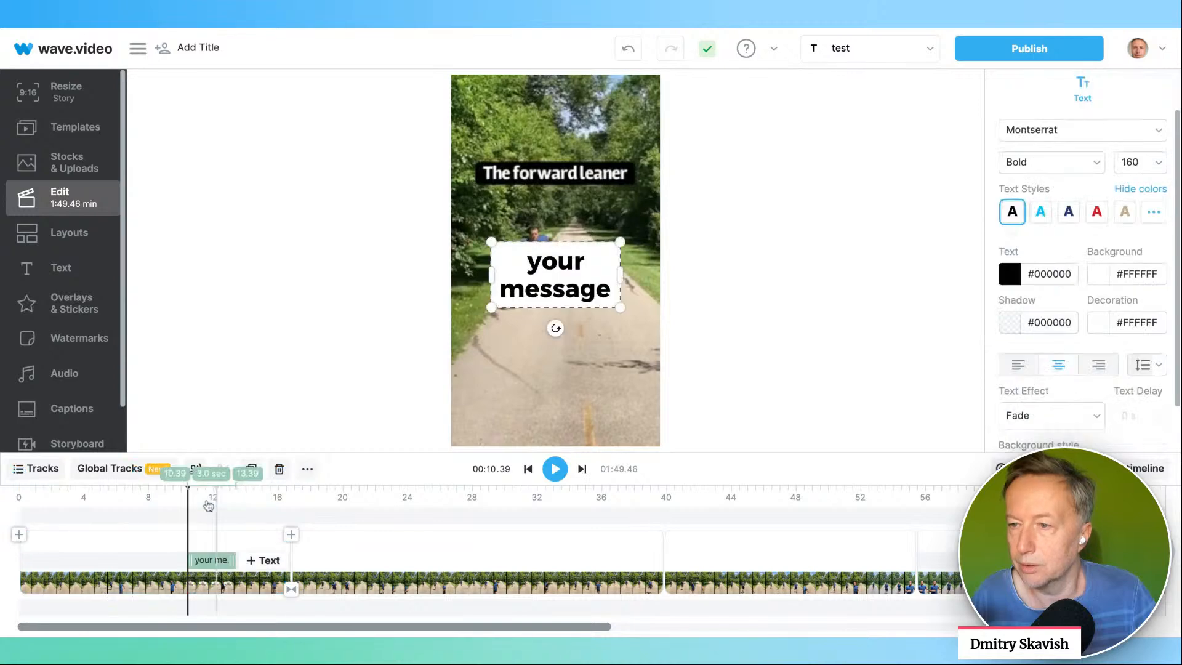
Widen the "your message" text box to fit its text on one line and change the video format to Horizontal 16:9.
double_click(623, 284)
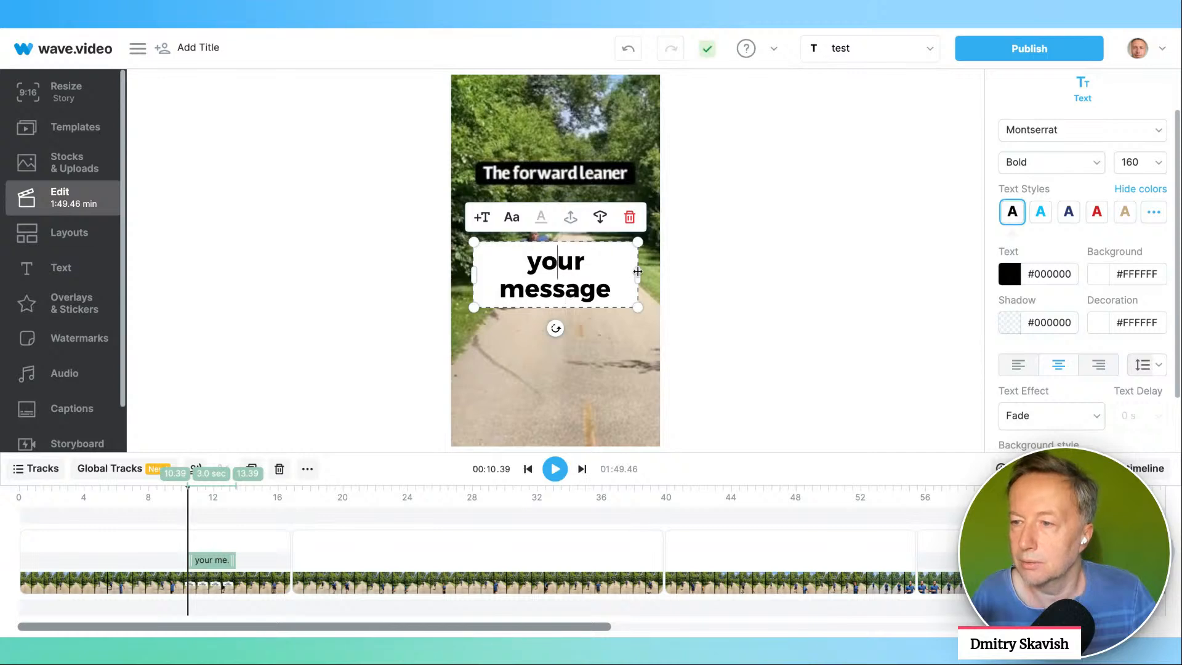
double_click(638, 271)
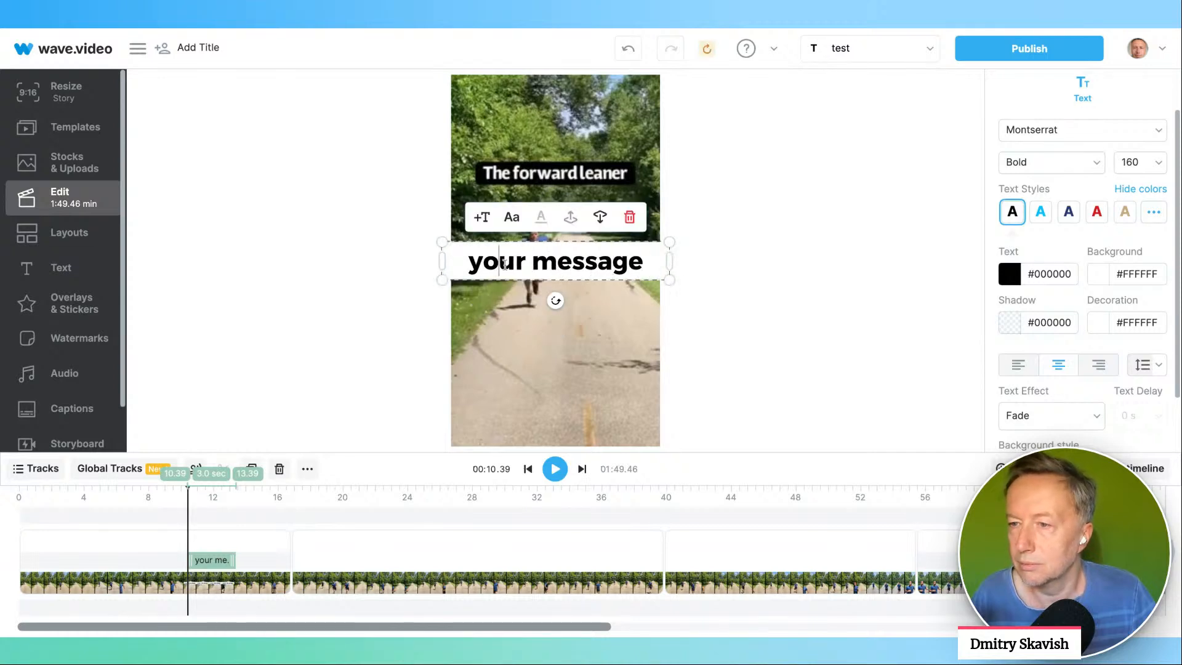
double_click(504, 263)
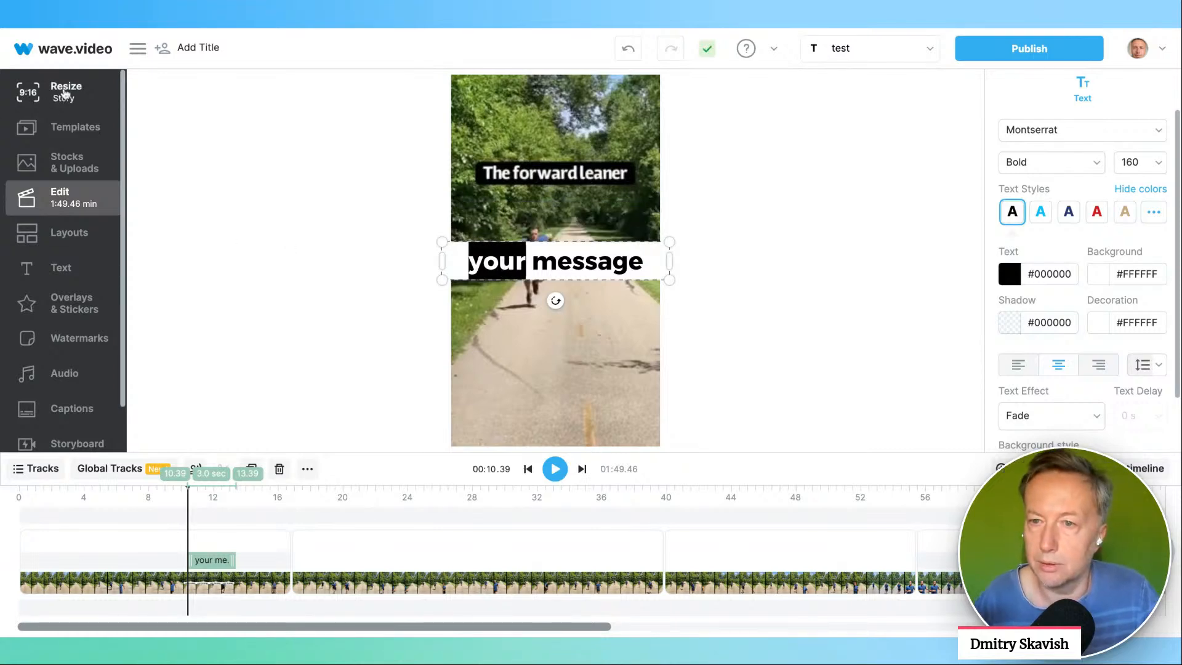
left_click(51, 78)
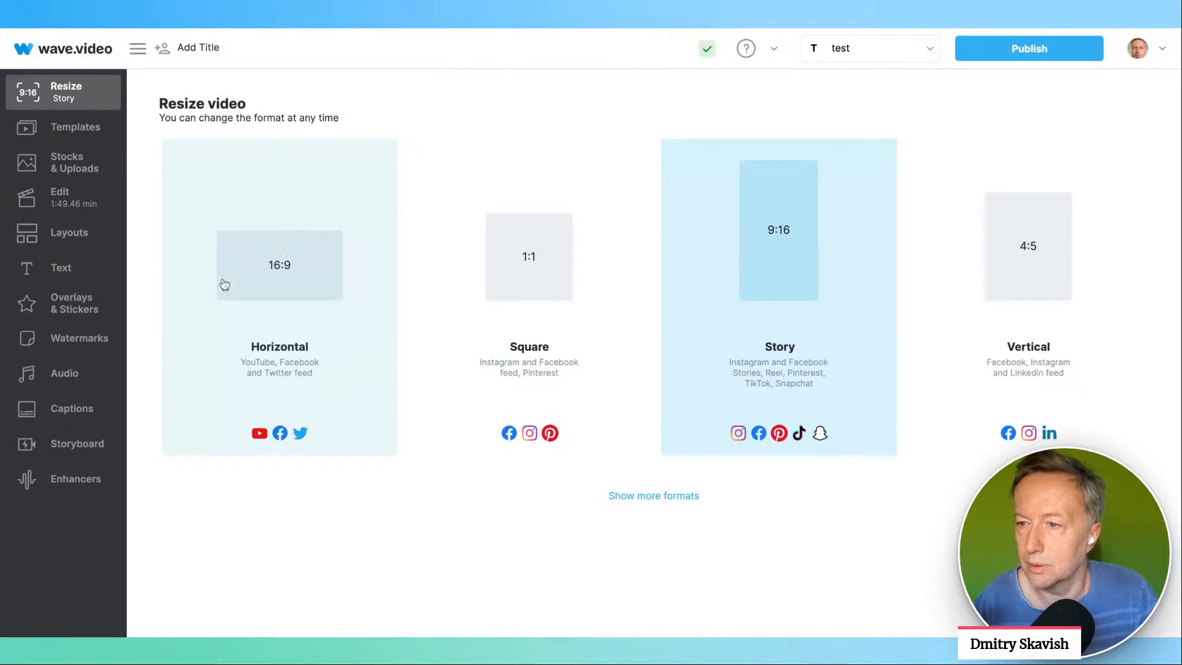
left_click(224, 285)
Replace the "your message" text with the deliberately misspelled "hello wordl".
left_click(469, 270)
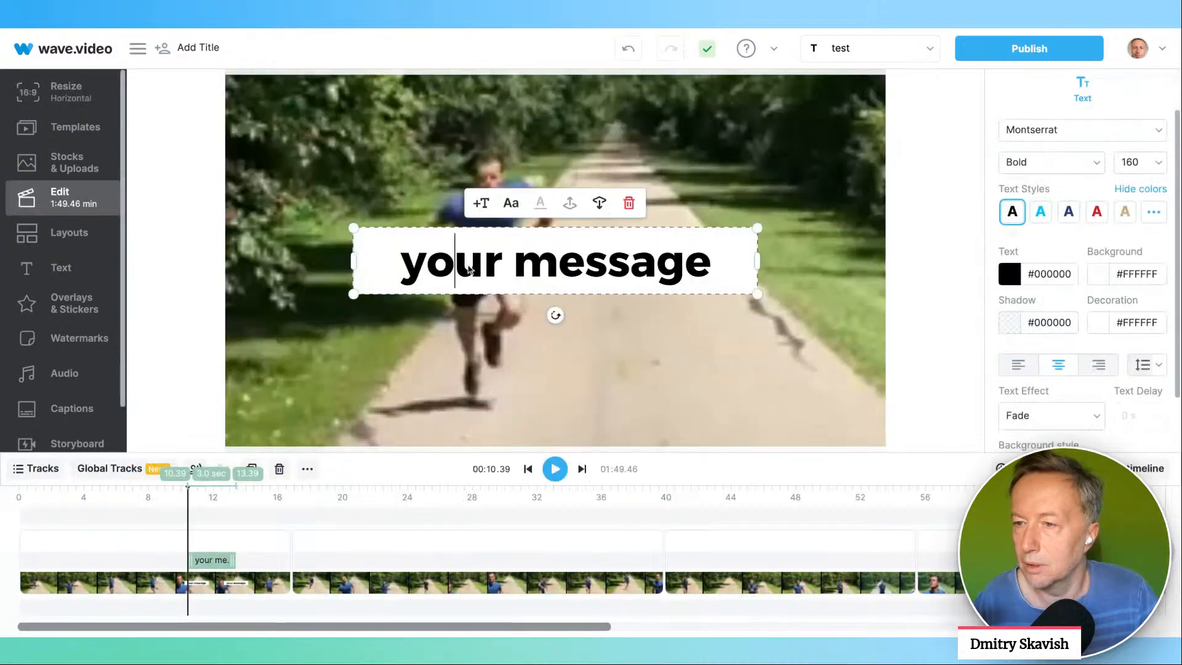
left_click(593, 260)
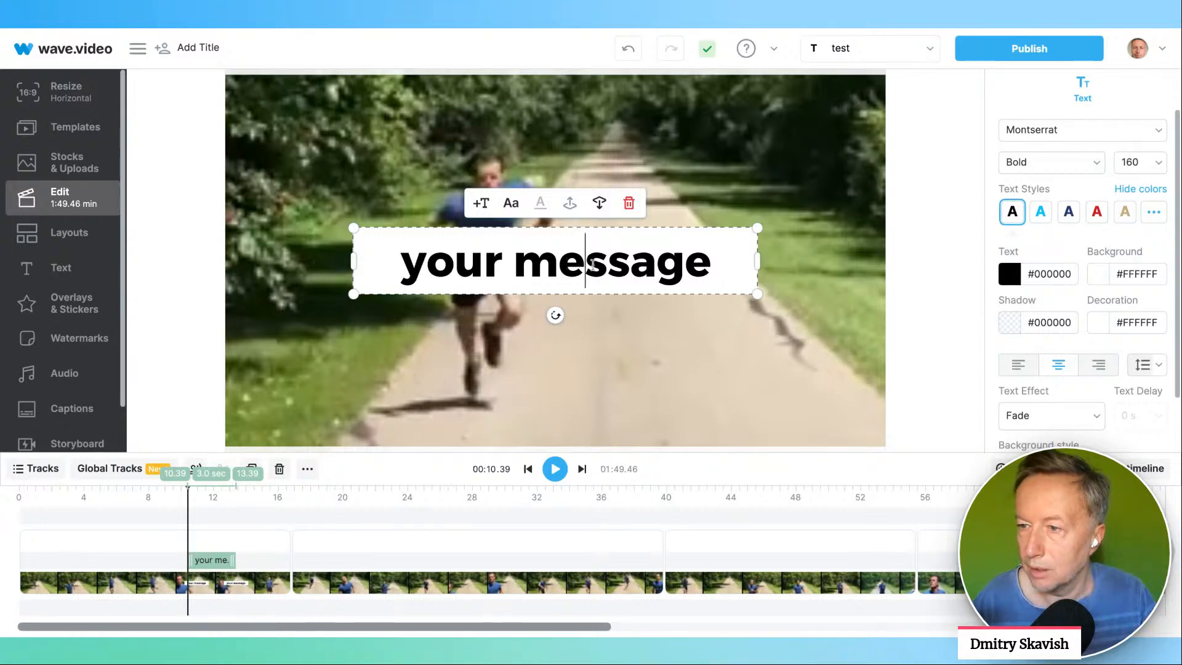
key("Right")
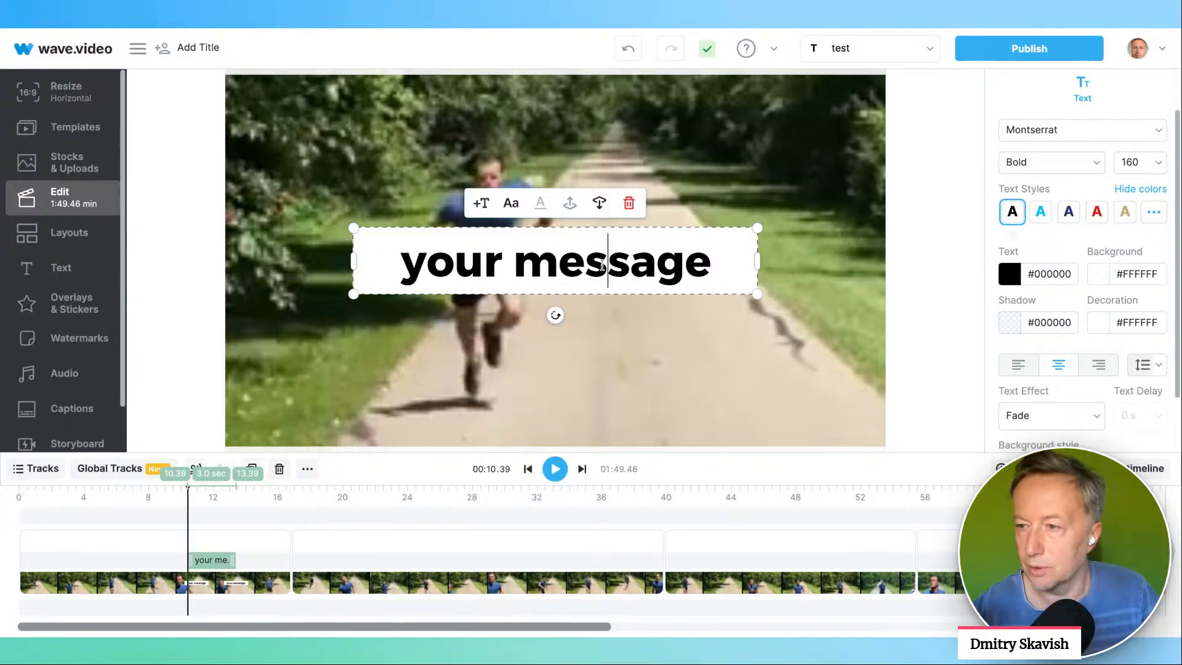
key("ctrl+a")
key("BackSpace")
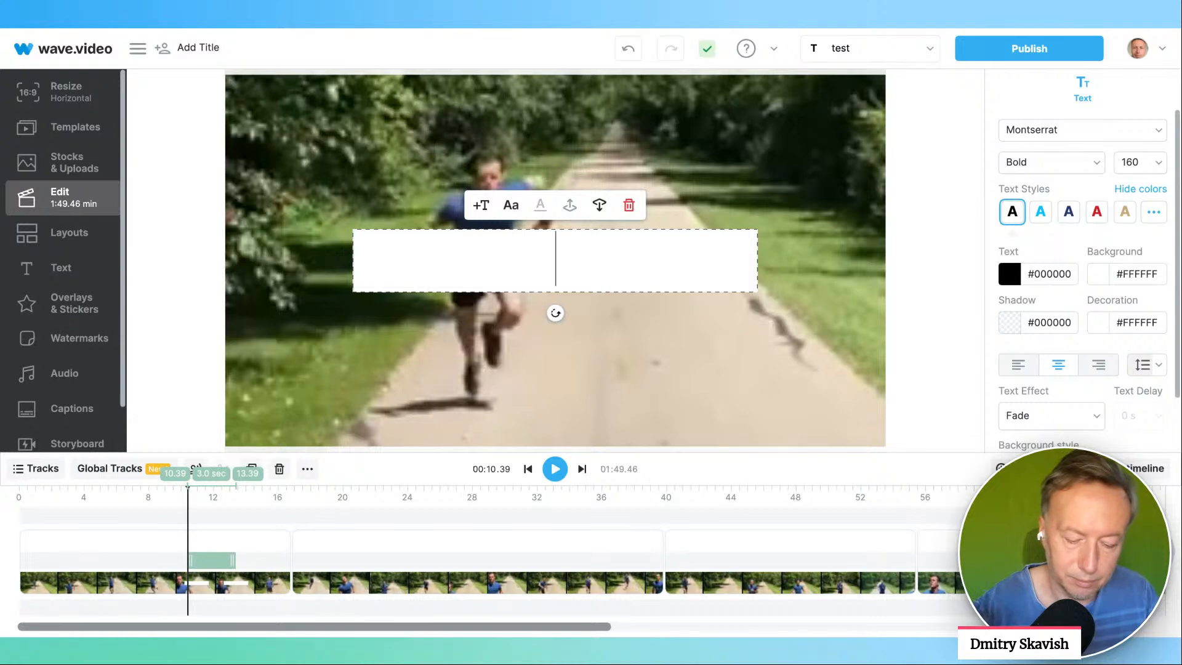
type("hello")
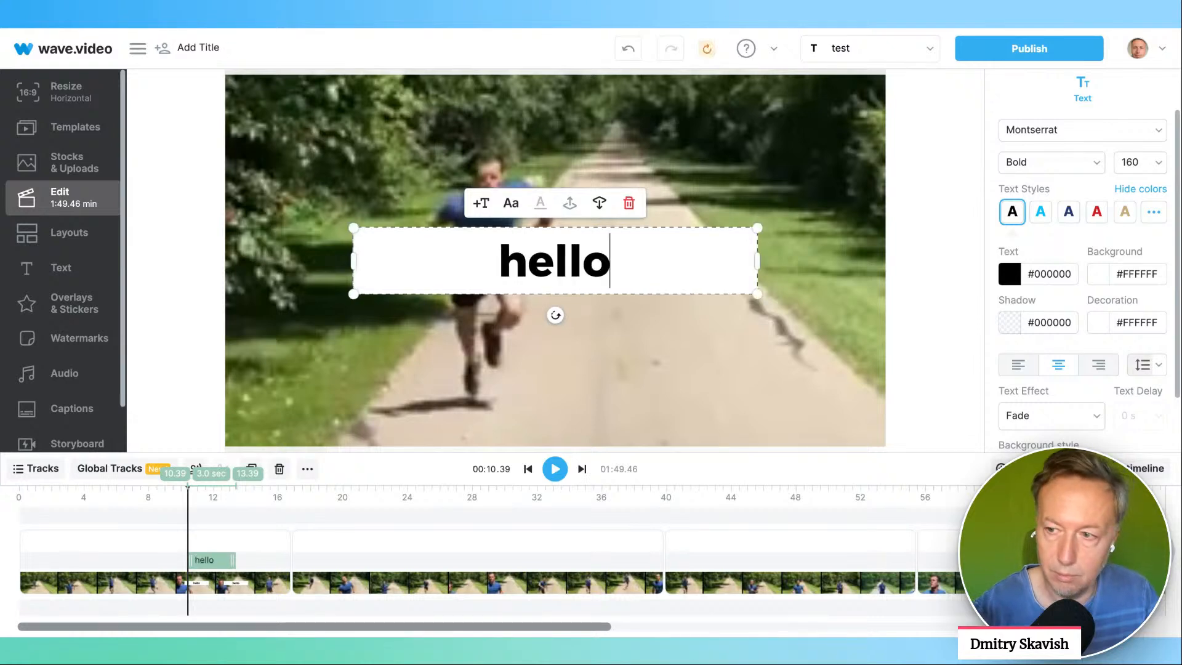
type(" word")
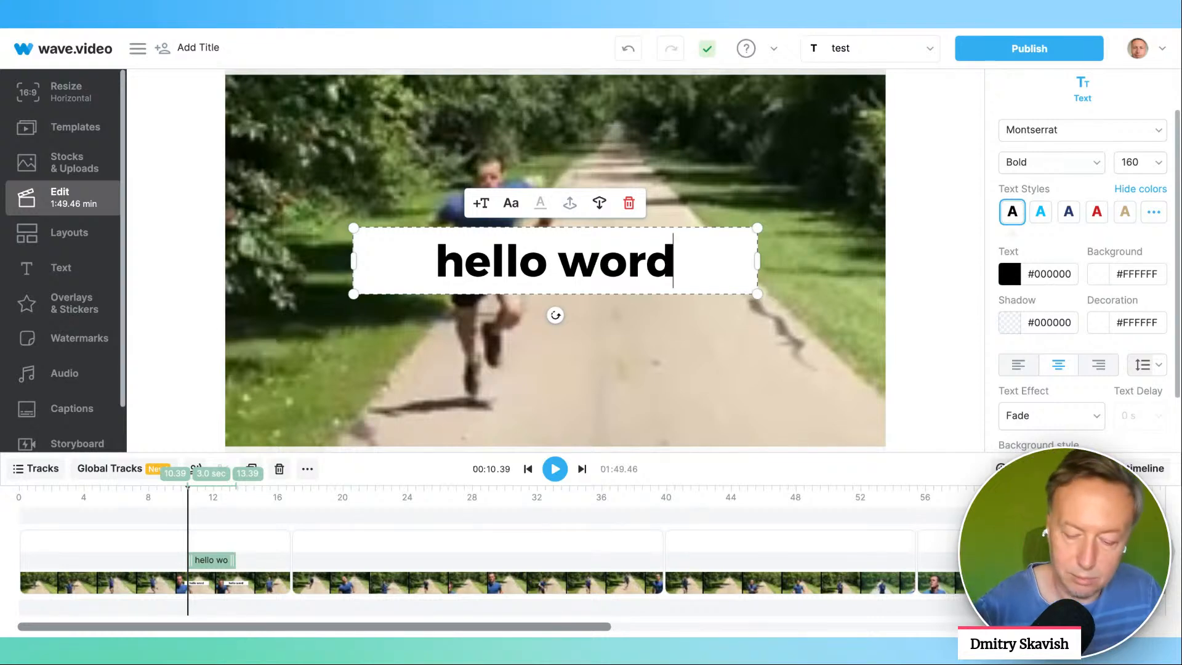
type("l")
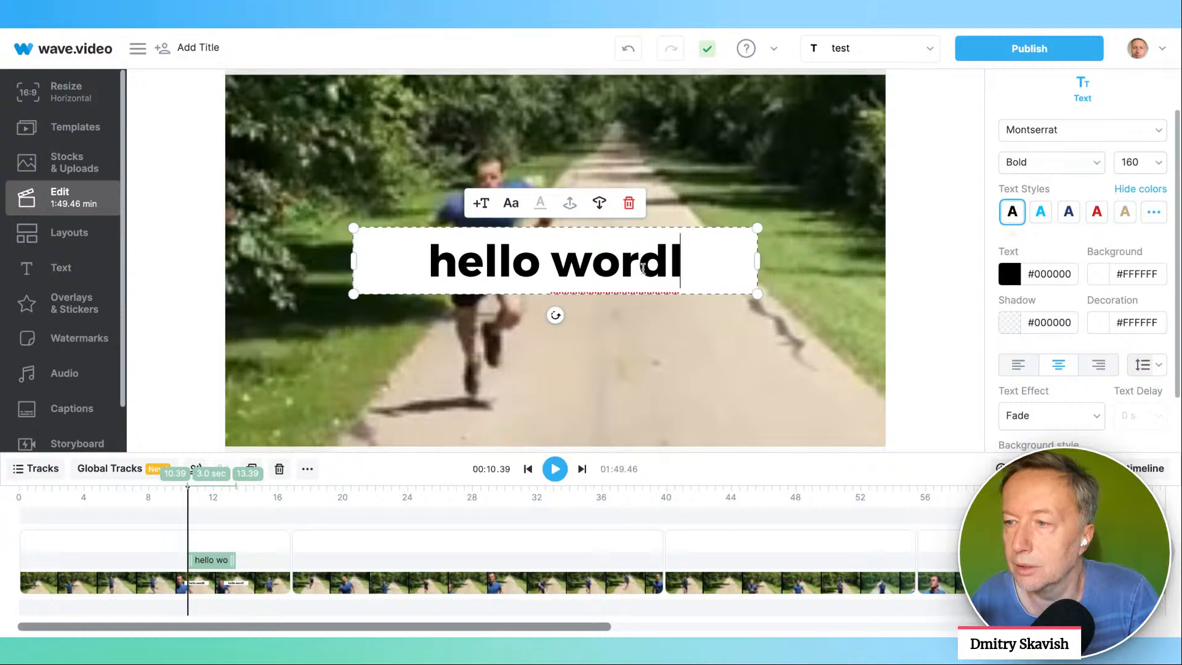
Correct "wordl" with the suggested spelling "world" and move the text box up and slightly left, over the runner's head.
left_click(613, 263)
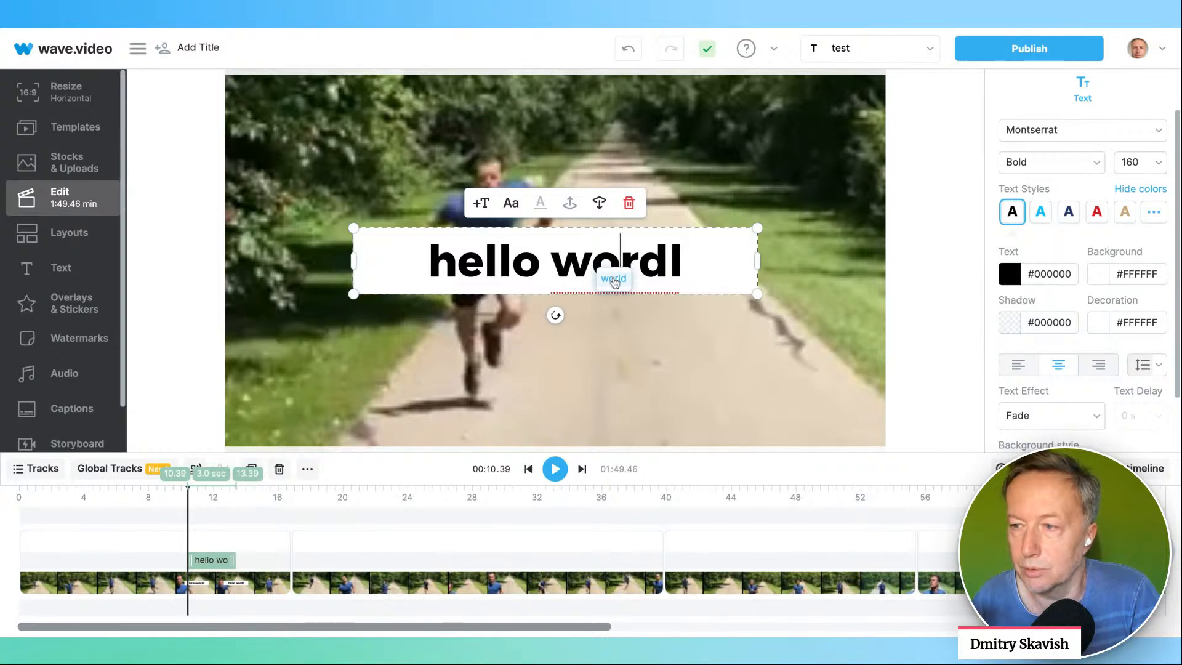
left_click(613, 279)
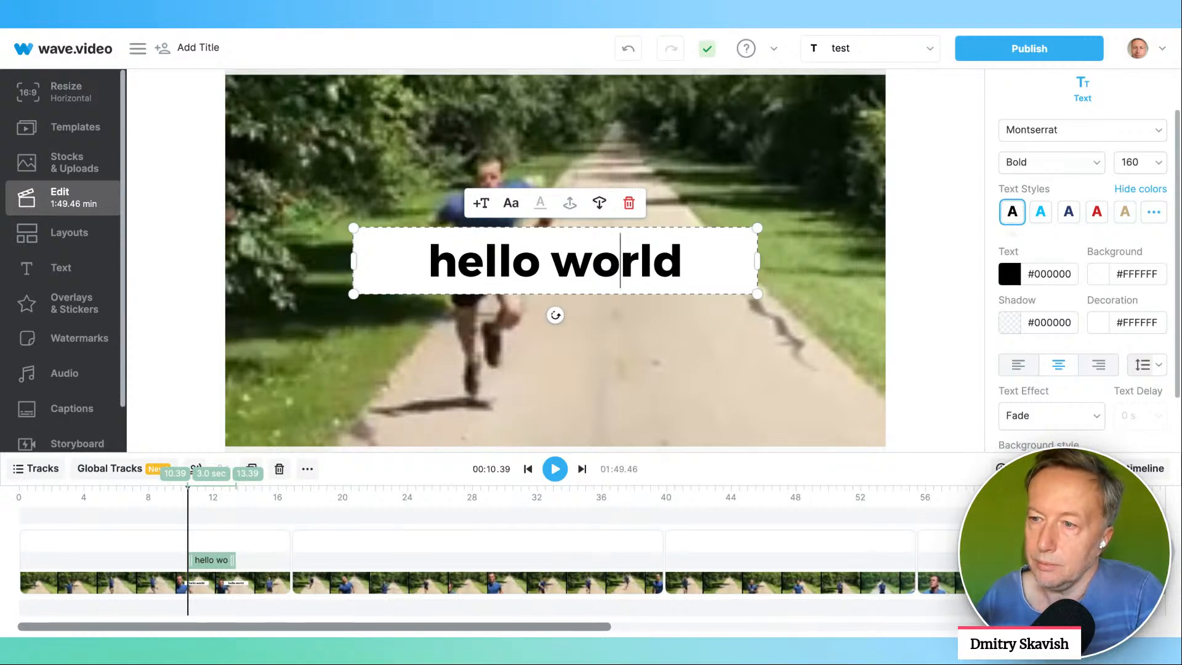
left_click_drag(443, 259, 358, 137)
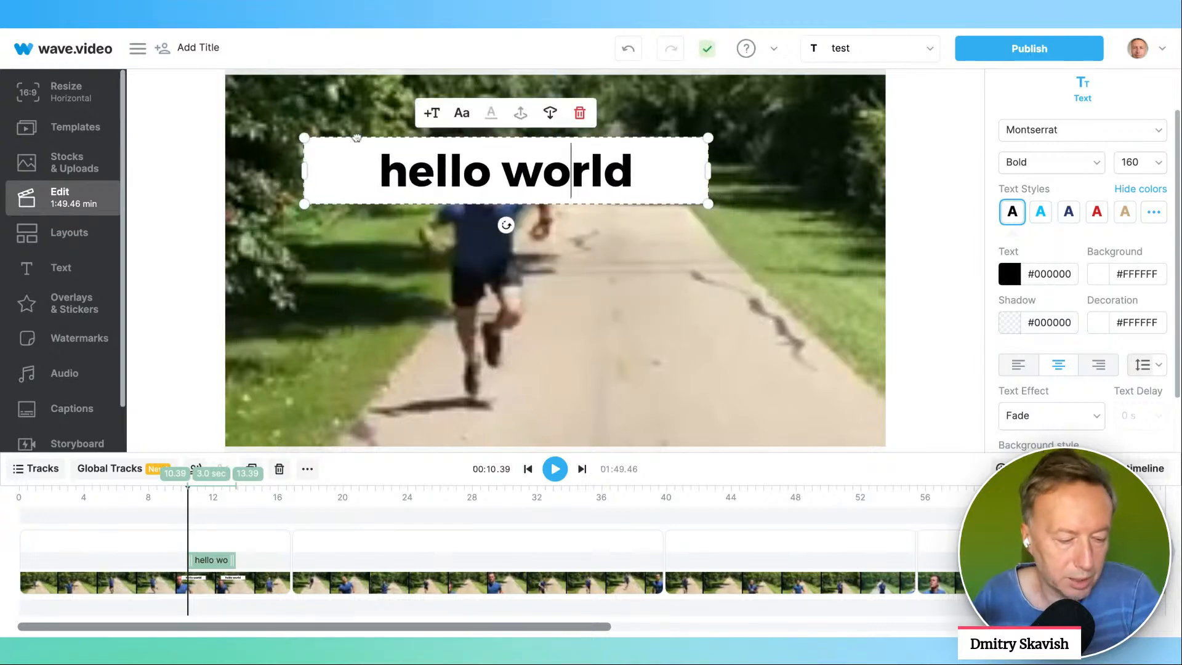